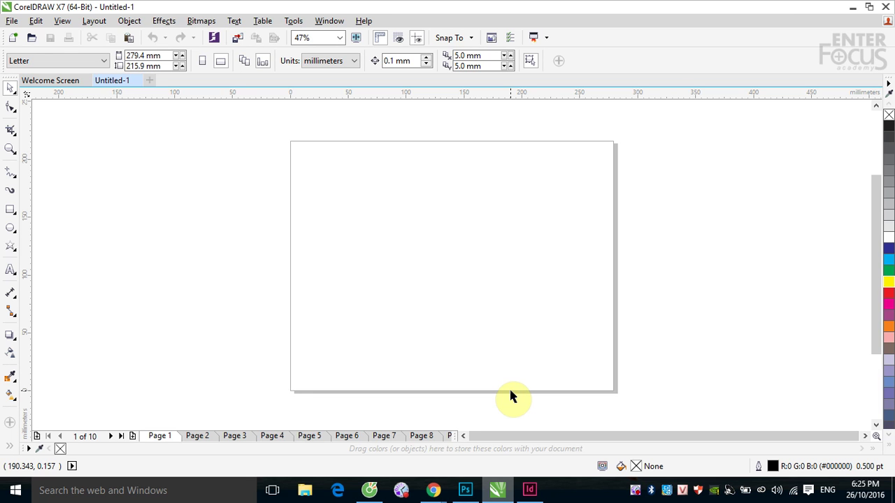
Step: Draw a red-filled rectangle about 81 × 82 mm in the page's upper left area and an overlapping yellow one about 91 × 84 mm
{"action": "left_click", "coordinate": [11, 208]}
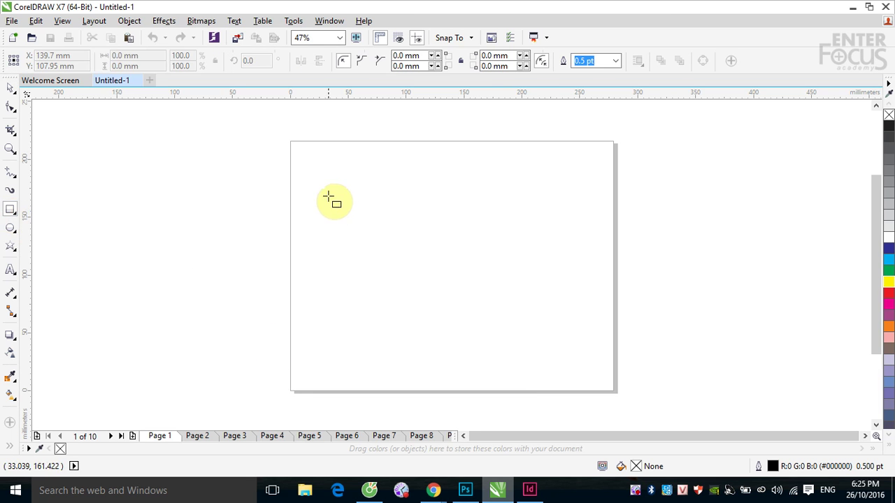
{"action": "mouse_move", "coordinate": [332, 191]}
{"action": "left_mouse_down"}
{"action": "mouse_move", "coordinate": [390, 266]}
{"action": "mouse_move", "coordinate": [426, 286]}
{"action": "left_mouse_up"}
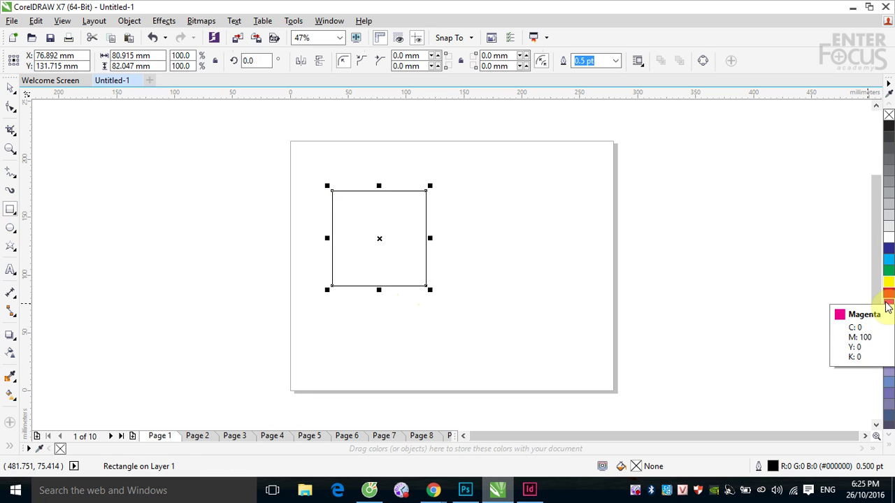
{"action": "left_click", "coordinate": [887, 294]}
{"action": "left_click_drag", "start_coordinate": [362, 227], "coordinate": [469, 325]}
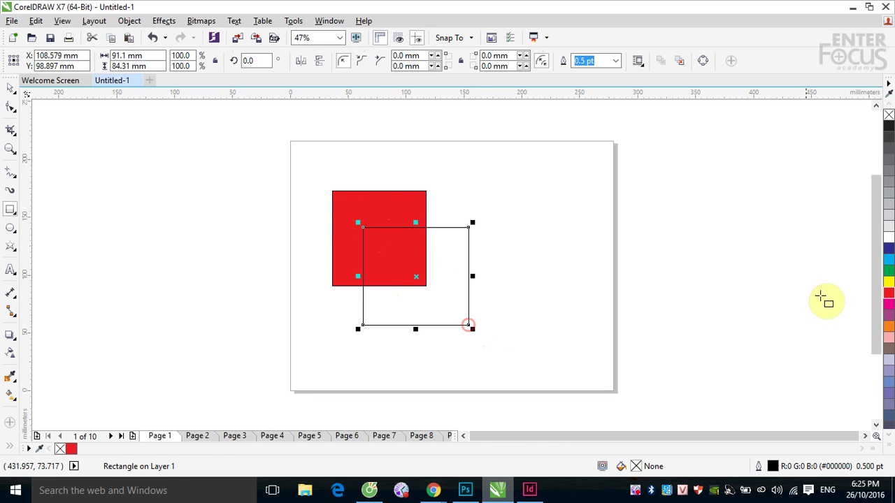
{"action": "left_click", "coordinate": [888, 282]}
Step: Draw a green-filled rectangle about 89 × 91 mm overlapping the lower right part of the yellow rectangle
{"action": "left_click_drag", "start_coordinate": [396, 258], "coordinate": [499, 363]}
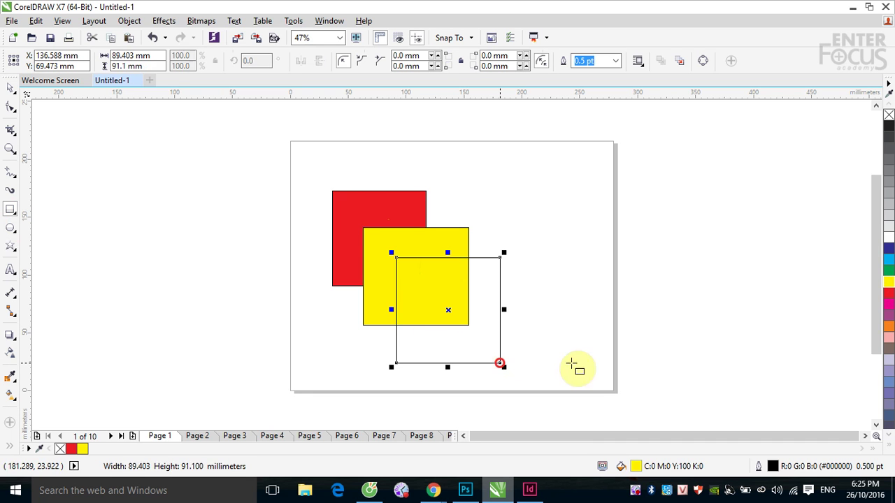
{"action": "left_click", "coordinate": [888, 271]}
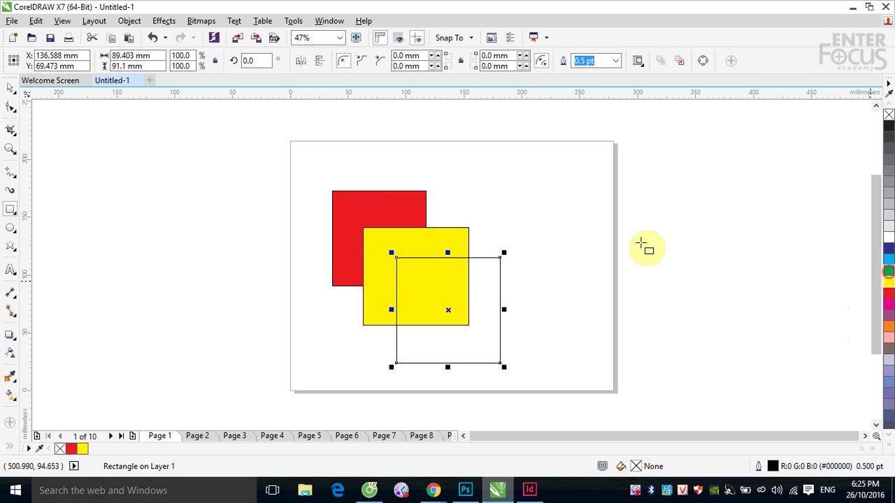
{"action": "left_click", "coordinate": [12, 88]}
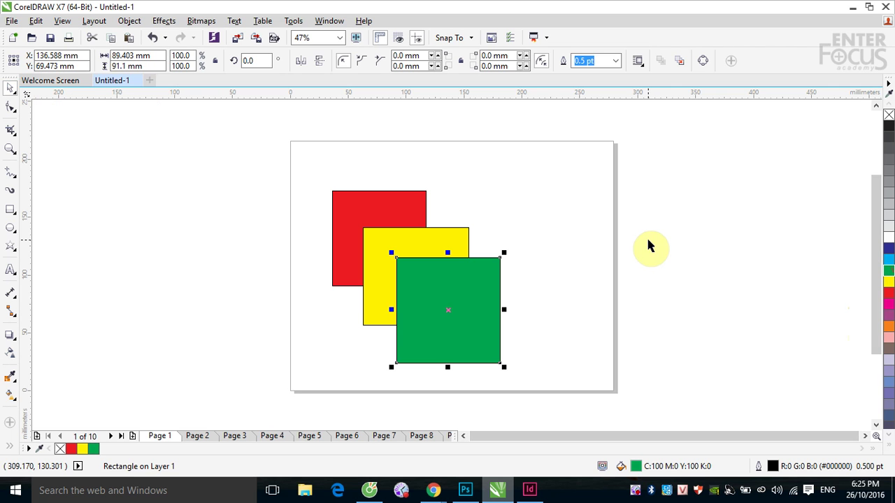
Step: Continue the diagonal cascade with a cyan rectangle about 89 × 91 mm and a magenta one about 99 × 97 mm
{"action": "left_click", "coordinate": [10, 209]}
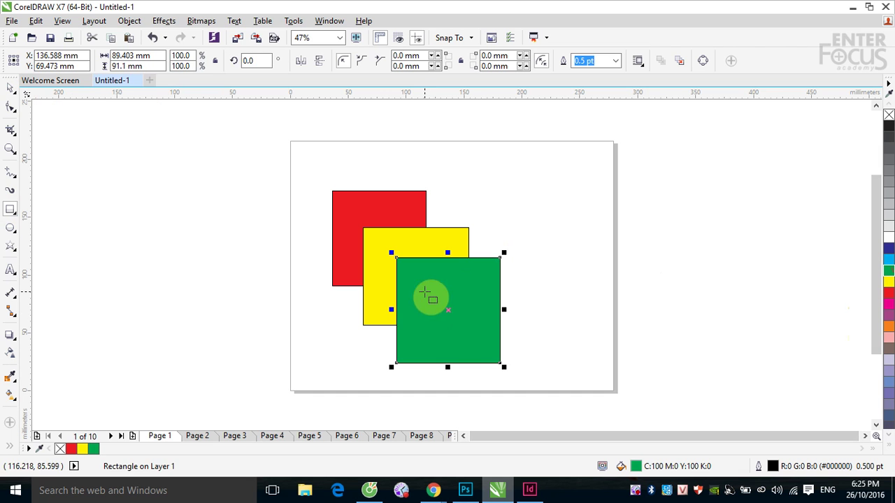
{"action": "left_click_drag", "start_coordinate": [421, 301], "coordinate": [525, 404]}
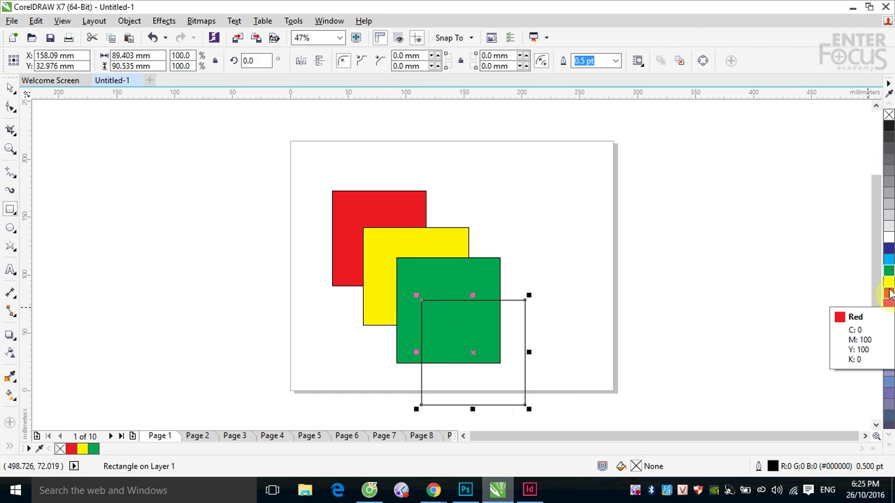
{"action": "left_click", "coordinate": [887, 259]}
{"action": "left_click_drag", "start_coordinate": [453, 332], "coordinate": [567, 406]}
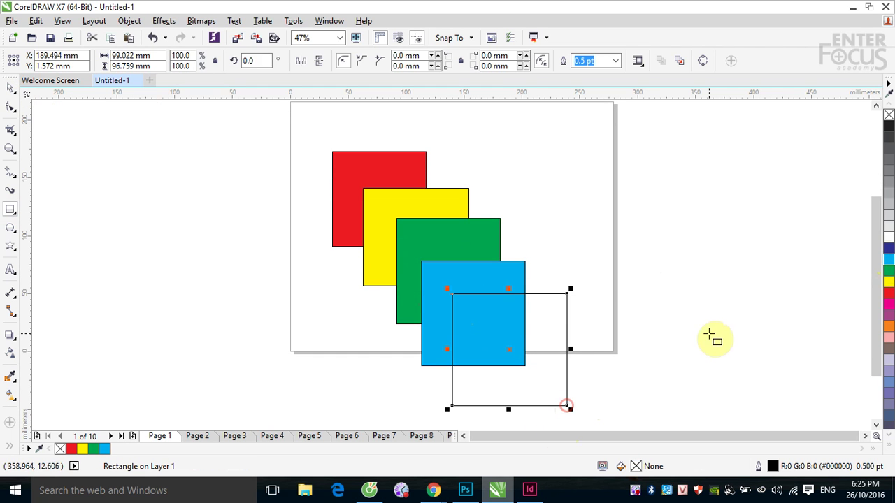
{"action": "left_click", "coordinate": [888, 304]}
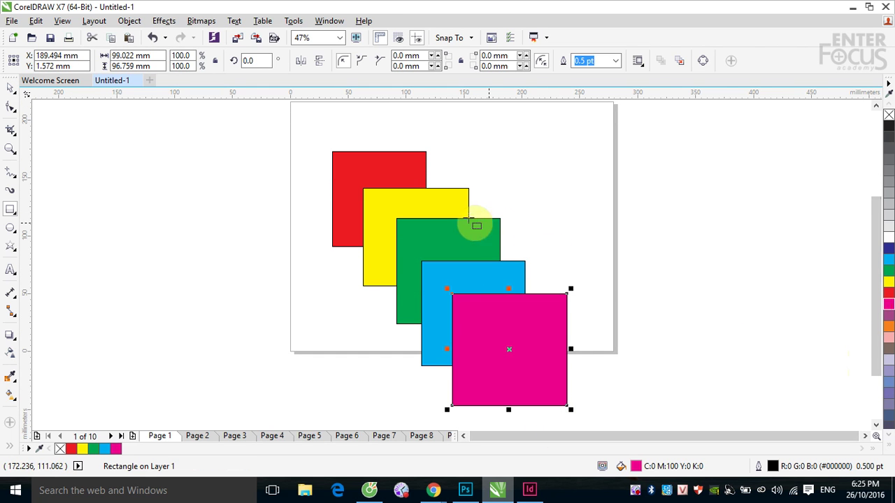
{"action": "left_click", "coordinate": [9, 89]}
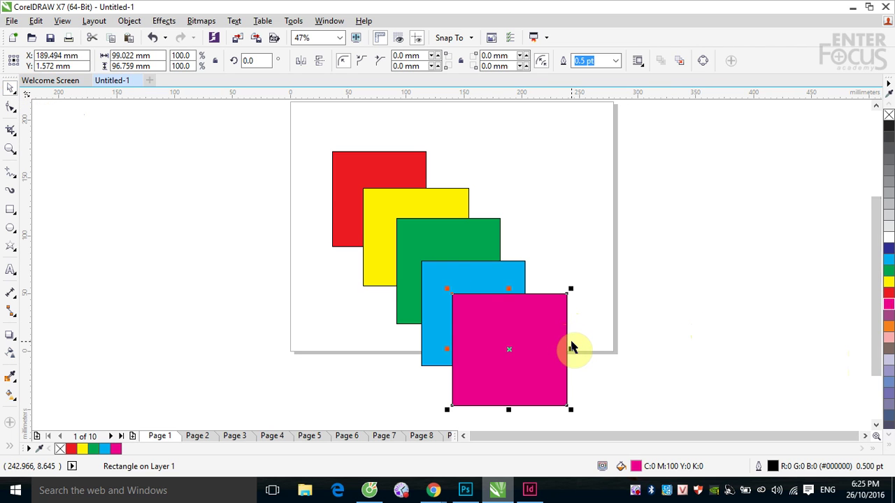
{"action": "left_click", "coordinate": [129, 22]}
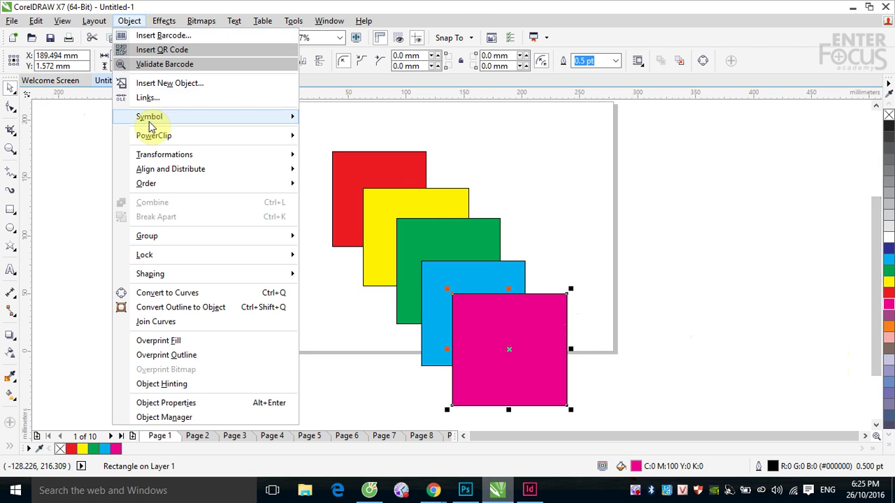
{"action": "mouse_move", "coordinate": [148, 187]}
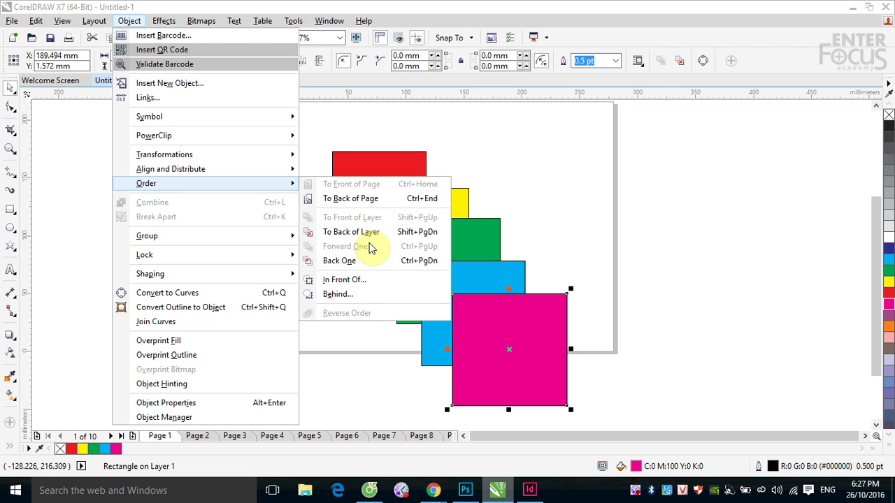
{"action": "left_click", "coordinate": [611, 218]}
Step: Send the magenta rectangle back one level and move it up over the other rectangles, to about X 154 mm, Y 110 mm
{"action": "left_click", "coordinate": [551, 317]}
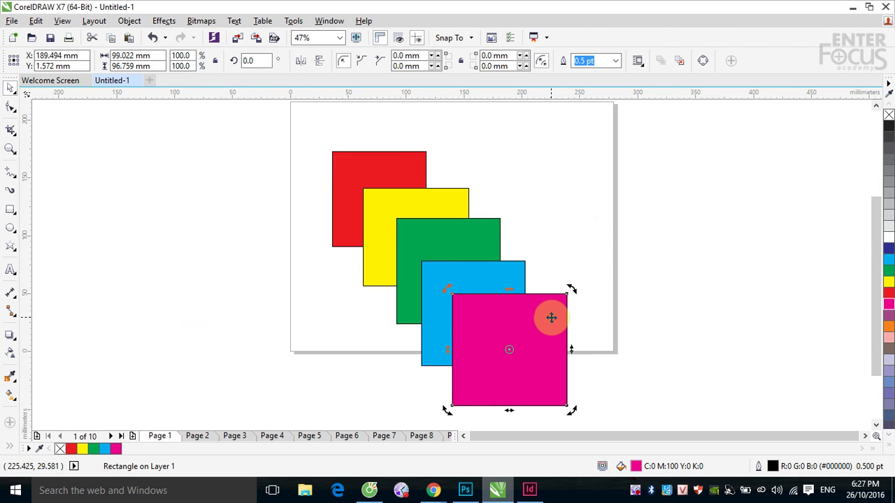
{"action": "key", "text": "ctrl+Page_Down"}
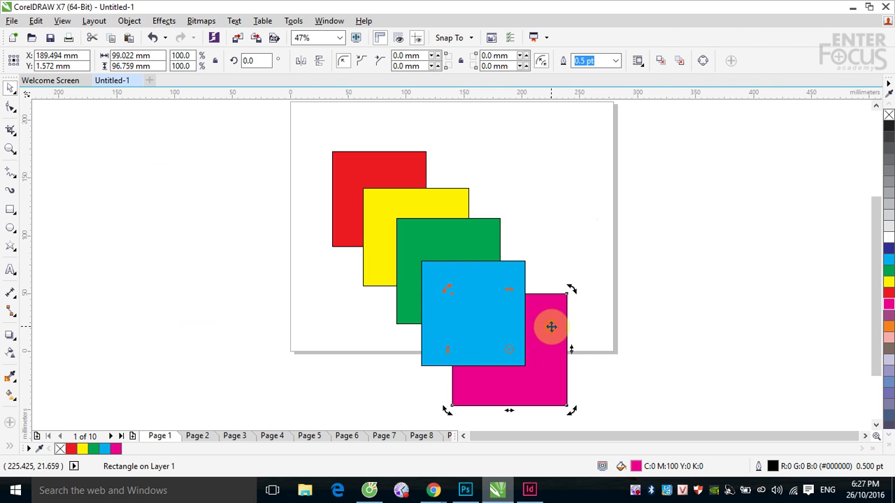
{"action": "left_click_drag", "start_coordinate": [551, 326], "coordinate": [512, 202]}
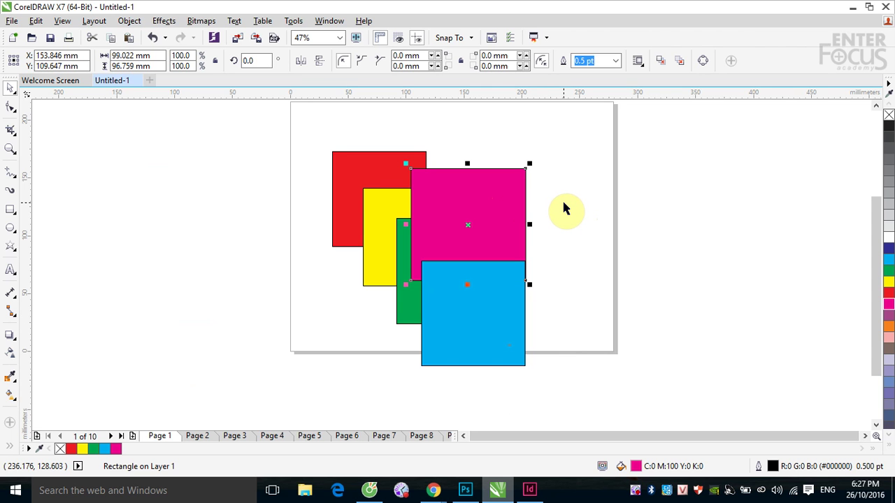
Step: Send the magenta rectangle back one level at a time to behind the red one, and bring it forward stepwise to the top
{"action": "key", "text": "ctrl+Page_Down"}
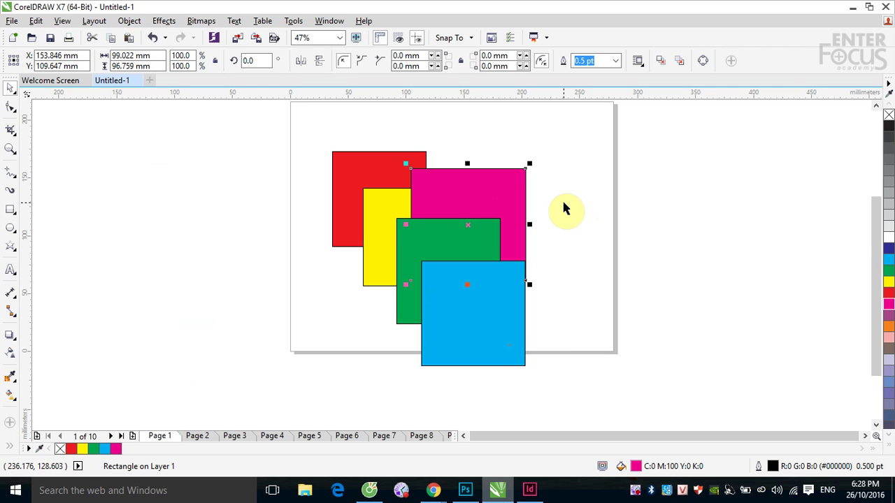
{"action": "key", "text": "ctrl+Page_Down"}
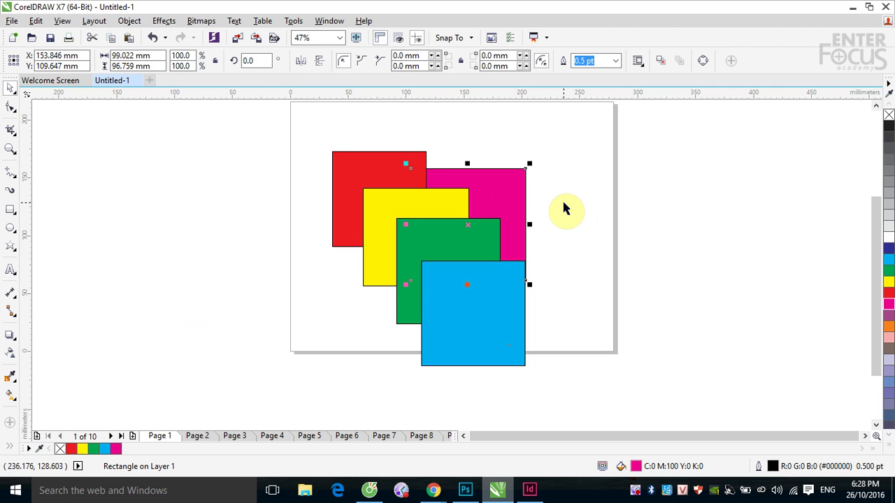
{"action": "key", "text": "ctrl+Page_Up"}
{"action": "key", "text": "ctrl+Page_Up"}
{"action": "key", "text": "ctrl+Page_Up"}
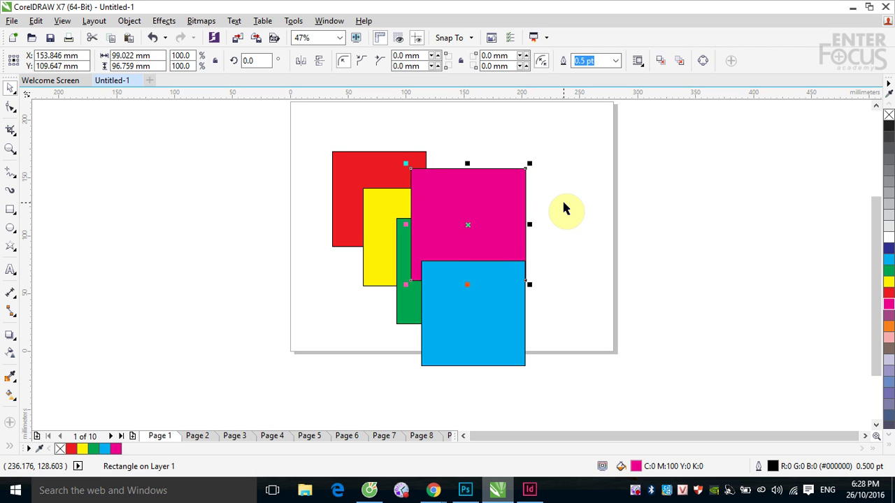
{"action": "key", "text": "ctrl+Page_Up"}
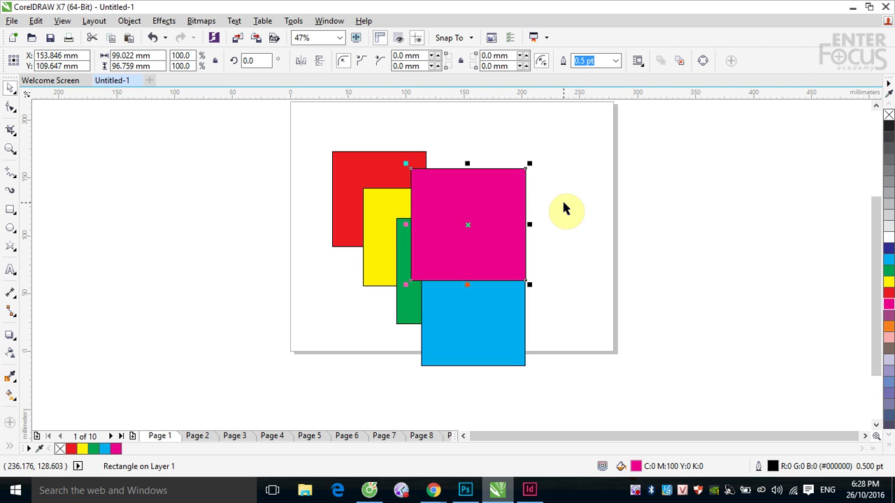
Step: Send the magenta rectangle to the back of the layer, and bring it to the front of the layer
{"action": "key", "text": "shift+Page_Down"}
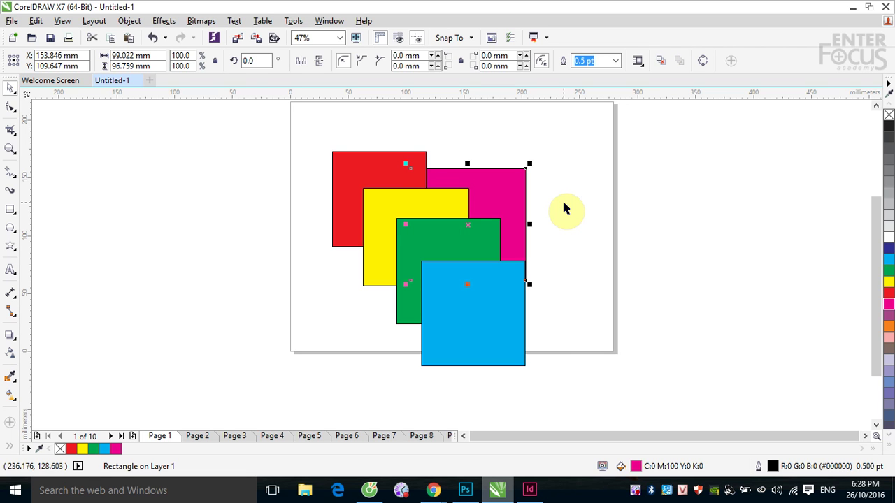
{"action": "key", "text": "shift+Page_Up"}
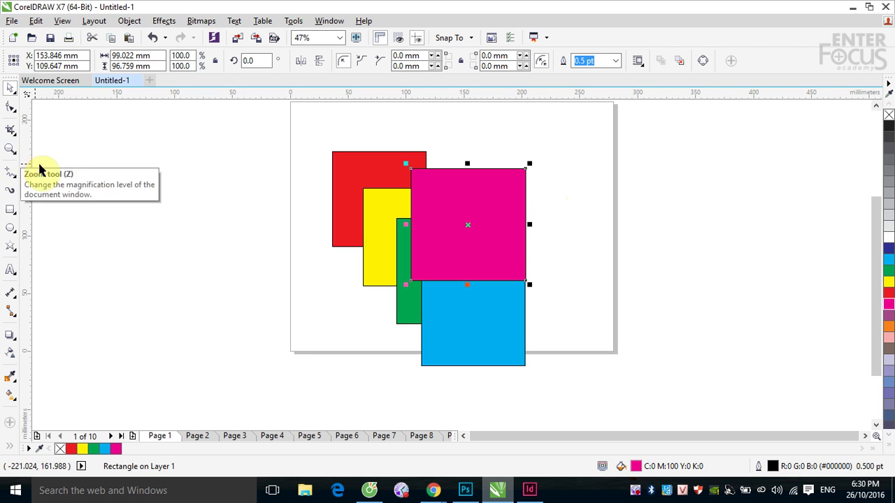
Step: Use the In Front Of order command to place the magenta rectangle directly in front of the yellow one
{"action": "left_click", "coordinate": [127, 21]}
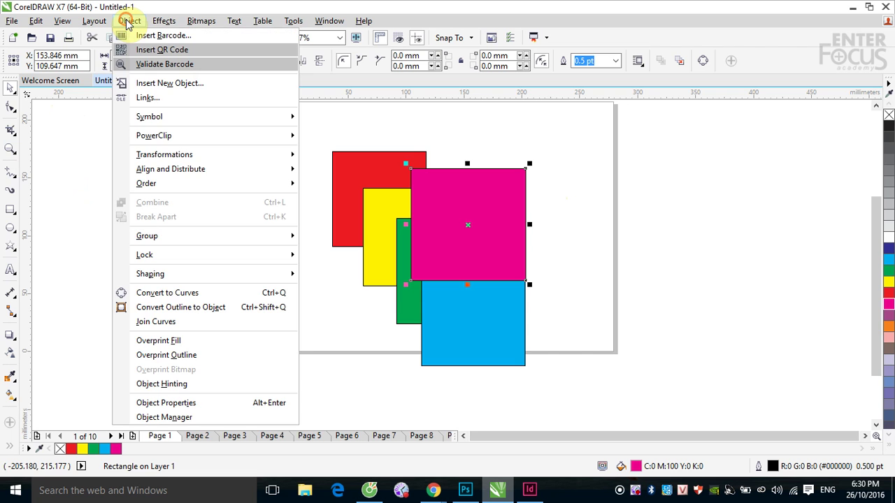
{"action": "left_click", "coordinate": [174, 184]}
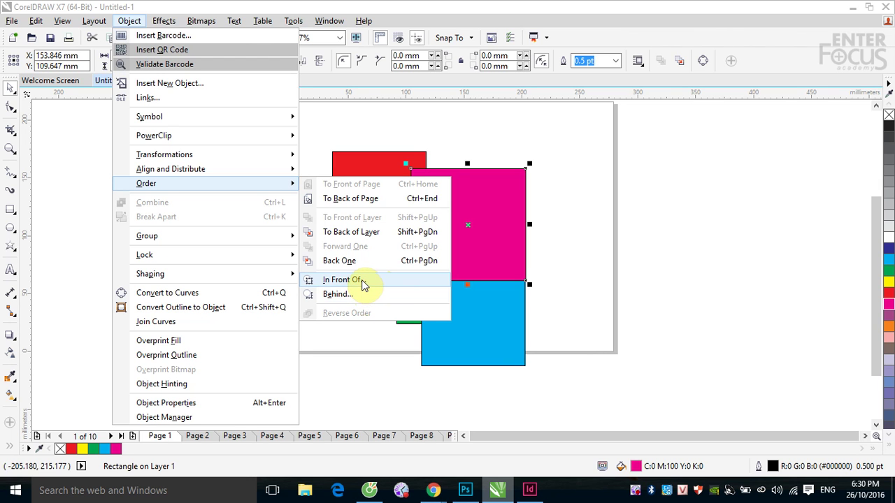
{"action": "left_click", "coordinate": [362, 283]}
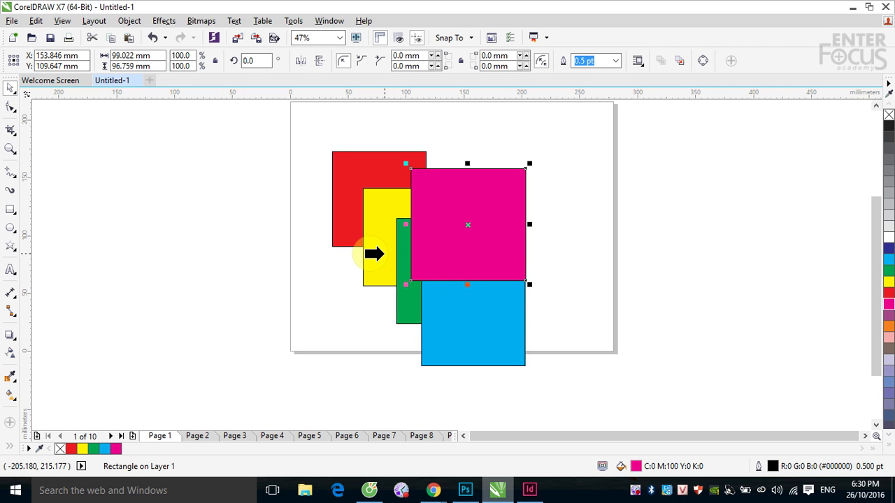
{"action": "left_click", "coordinate": [382, 254]}
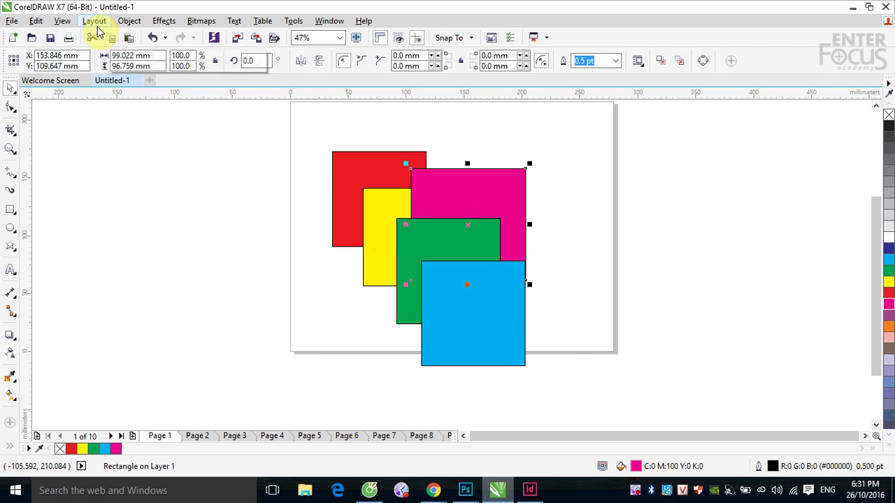
Step: Use the Behind order command to place the magenta rectangle directly behind the cyan one
{"action": "left_click", "coordinate": [128, 21]}
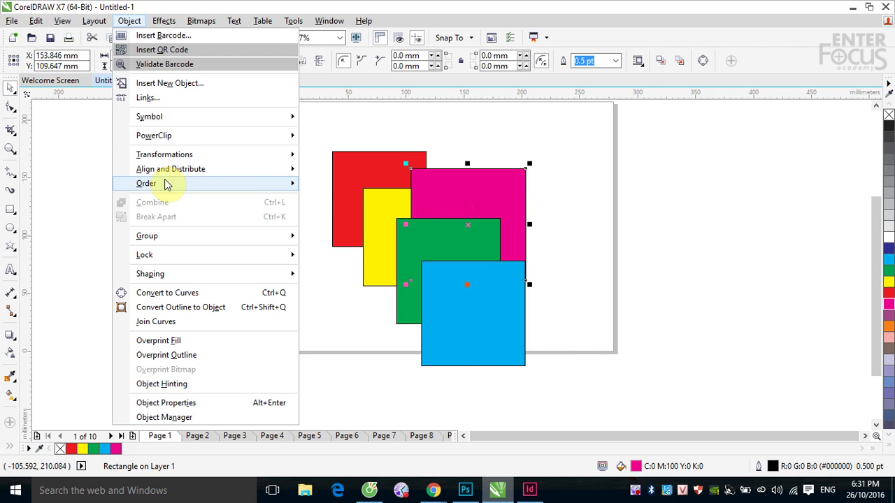
{"action": "mouse_move", "coordinate": [166, 183]}
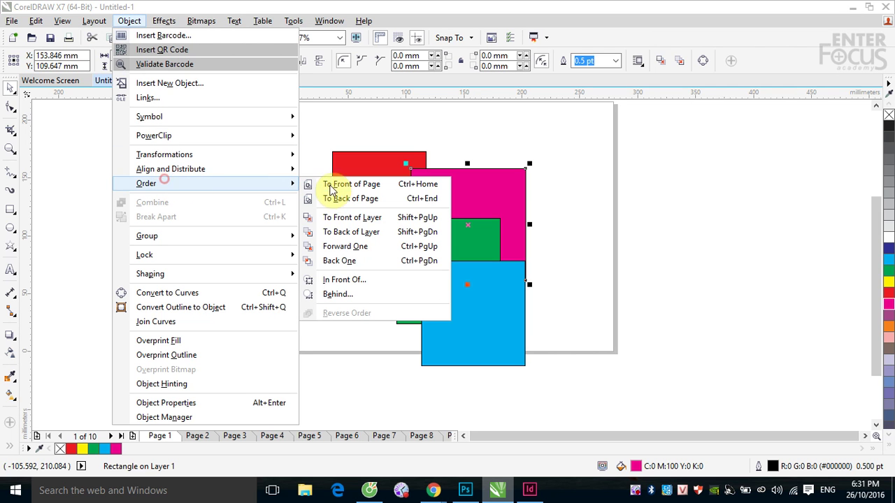
{"action": "left_click", "coordinate": [333, 296]}
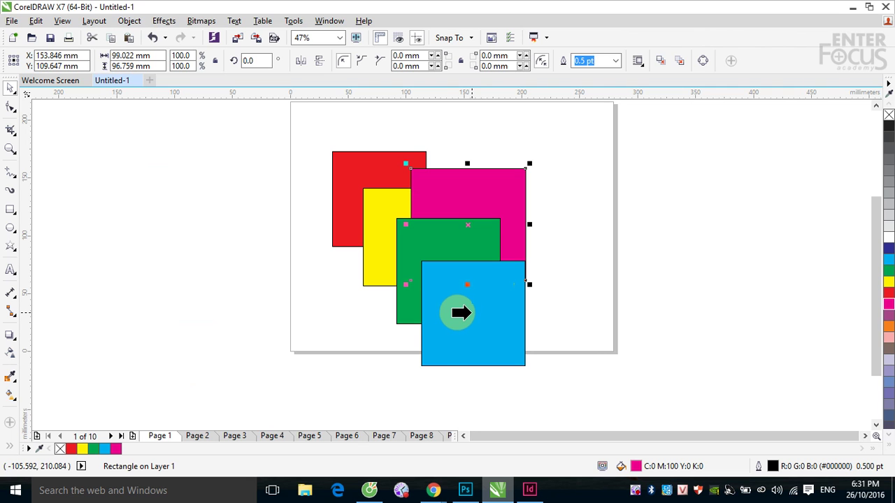
{"action": "left_click", "coordinate": [461, 313]}
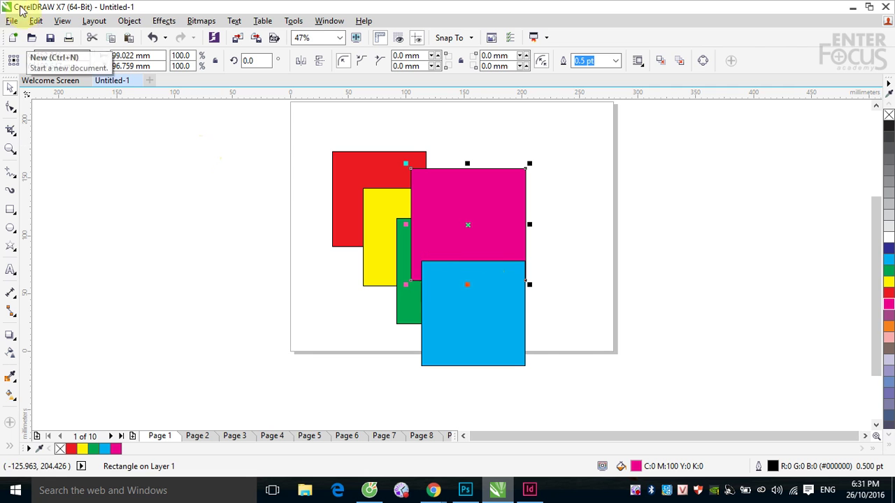
{"action": "left_click", "coordinate": [129, 21]}
{"action": "mouse_move", "coordinate": [160, 186]}
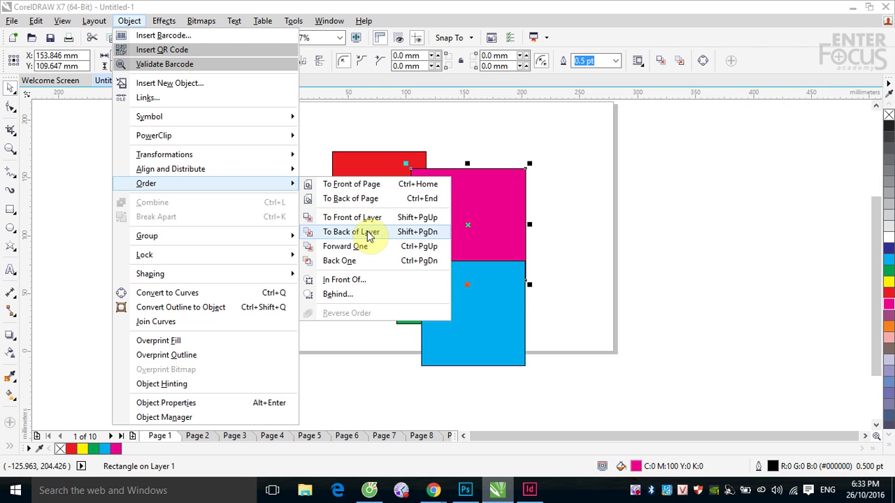
{"action": "left_click", "coordinate": [703, 206]}
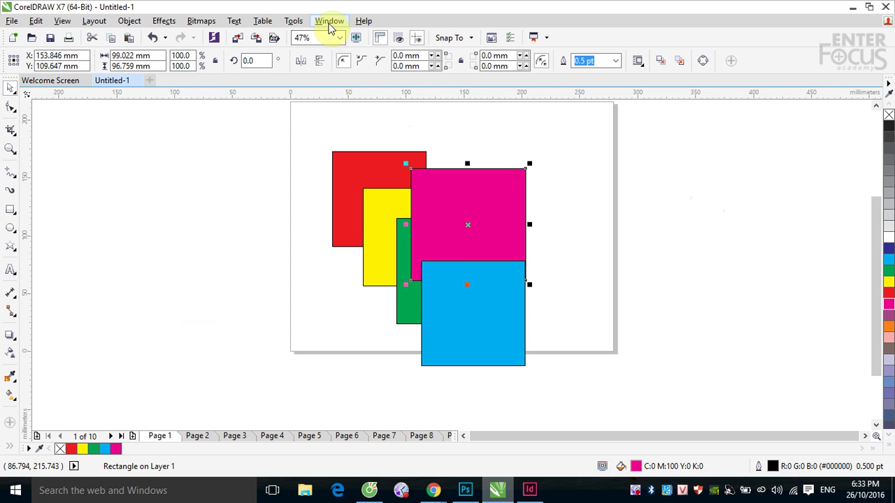
Step: Open the Object Manager docker
{"action": "left_click", "coordinate": [330, 22]}
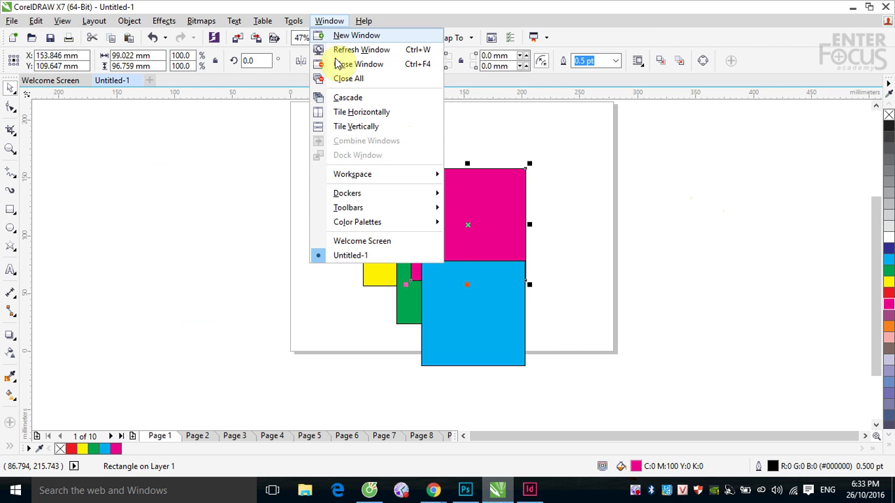
{"action": "mouse_move", "coordinate": [363, 200]}
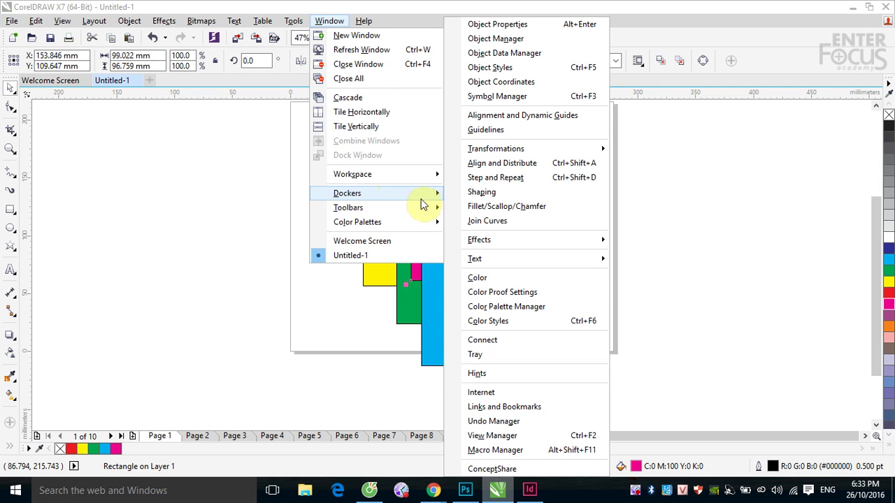
{"action": "left_click", "coordinate": [513, 39]}
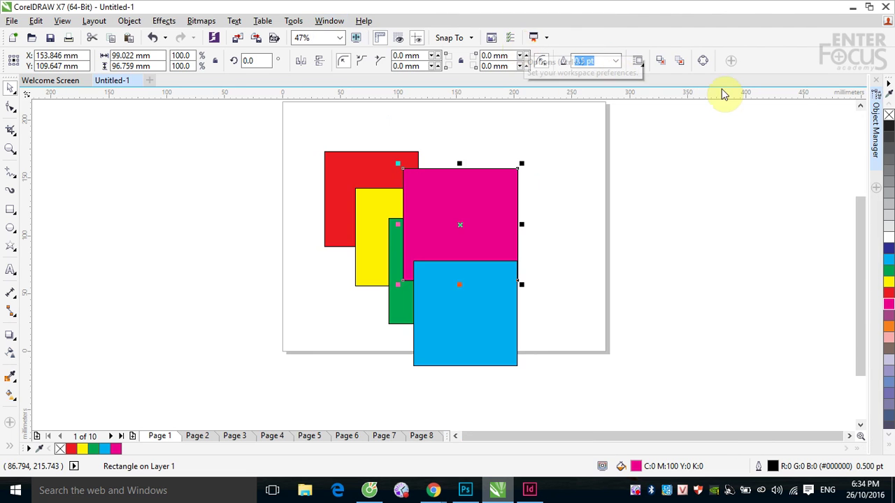
Step: Expand the Object Manager docker and look through the layers and objects listed for each page
{"action": "left_click", "coordinate": [875, 124]}
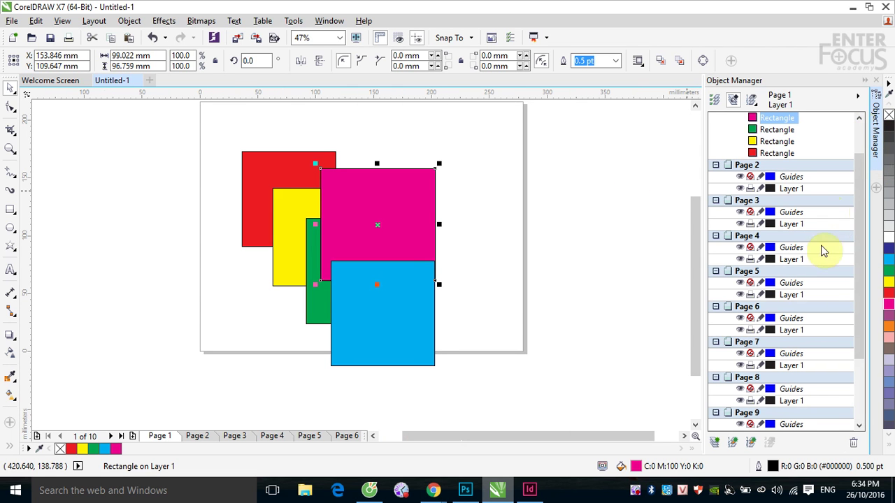
{"action": "scroll", "coordinate": [823, 246], "scroll_direction": "down", "scroll_amount": 3}
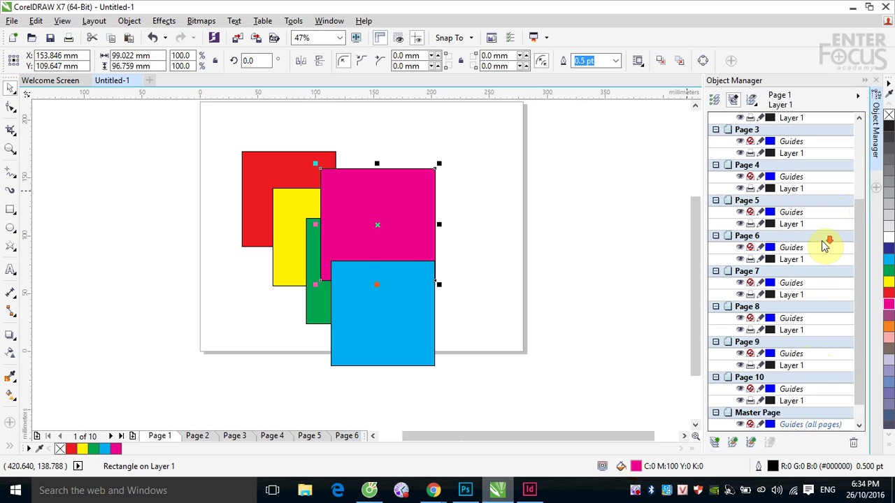
{"action": "scroll", "coordinate": [824, 245], "scroll_direction": "up", "scroll_amount": 5}
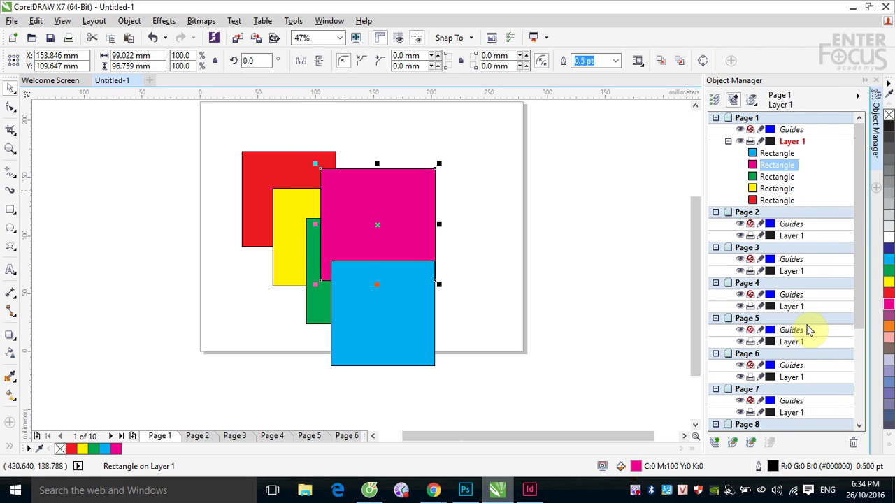
Step: Copy all five overlapping rectangles and create a new Letter-size document with 1 page
{"action": "left_click", "coordinate": [495, 184]}
{"action": "left_click_drag", "start_coordinate": [222, 132], "coordinate": [442, 370]}
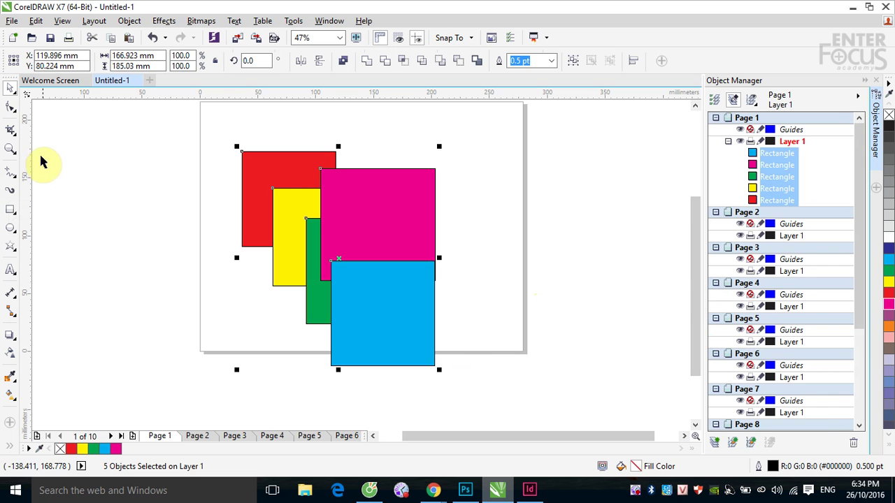
{"action": "left_click", "coordinate": [13, 37]}
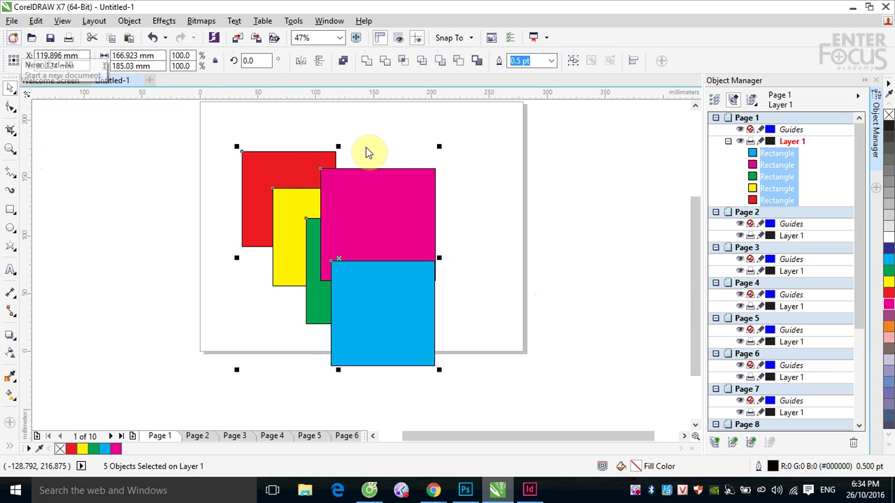
{"action": "double_click", "coordinate": [423, 227]}
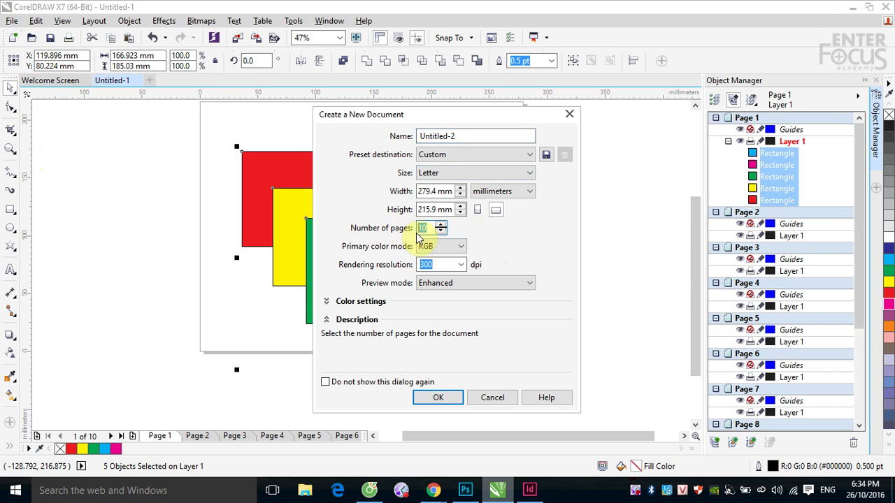
{"action": "type", "text": "1"}
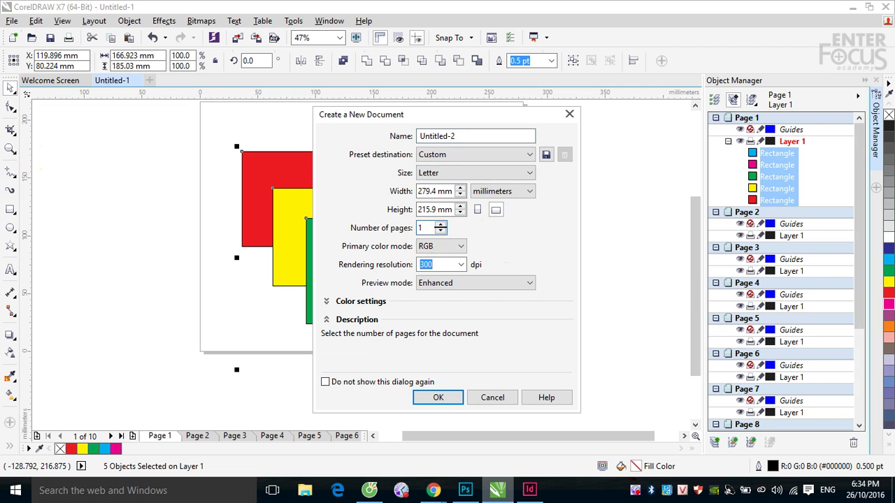
{"action": "left_click", "coordinate": [437, 397]}
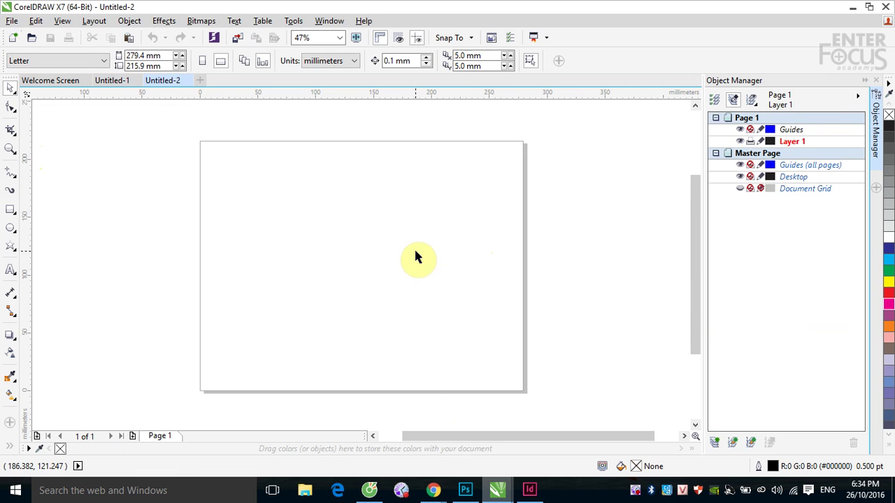
Step: Paste the five rectangles into the new document and move them together to about X 132 mm, Y 107 mm
{"action": "key", "text": "ctrl+v"}
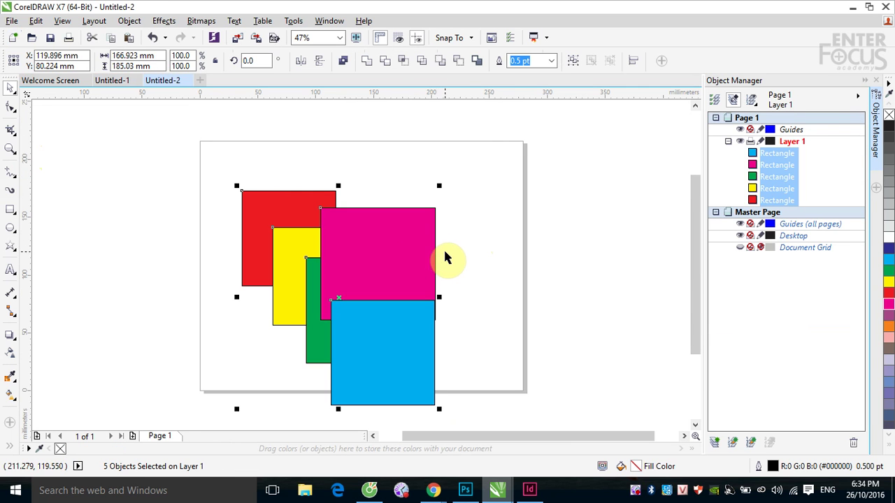
{"action": "left_click_drag", "start_coordinate": [395, 296], "coordinate": [410, 266]}
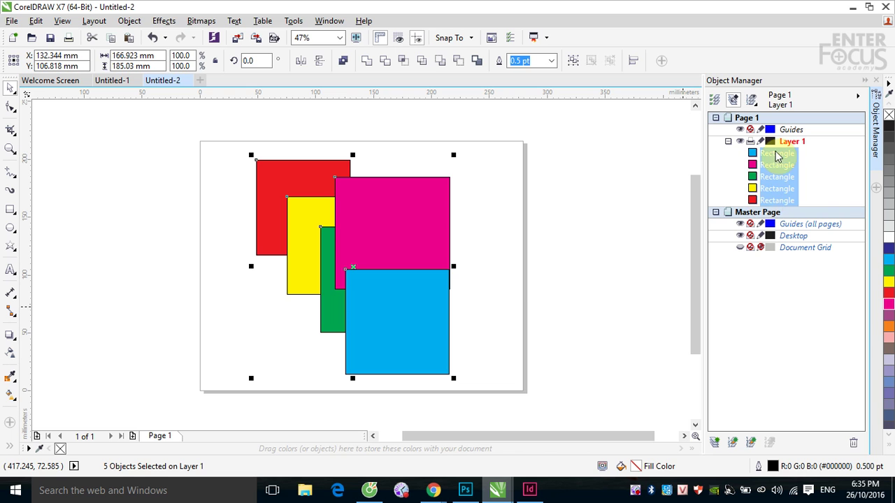
{"action": "left_click", "coordinate": [589, 211]}
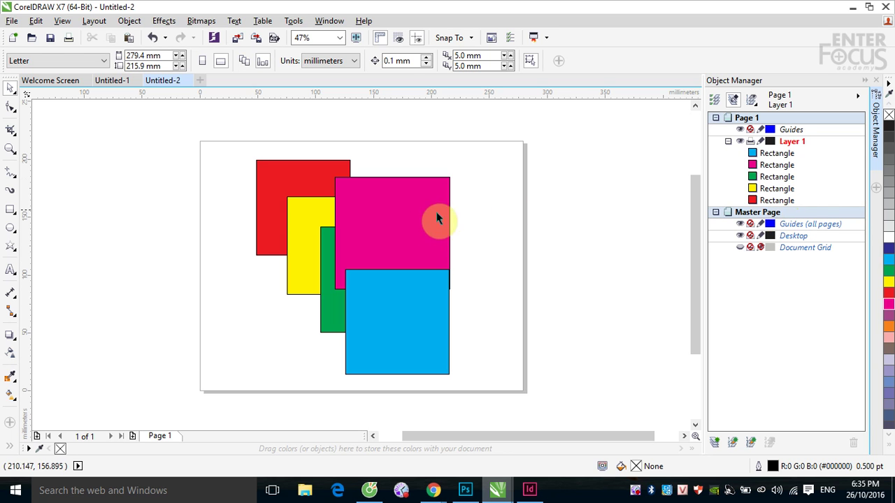
Step: Move the green rectangle forward one so it sits in front of the magenta rectangle
{"action": "left_click", "coordinate": [404, 216]}
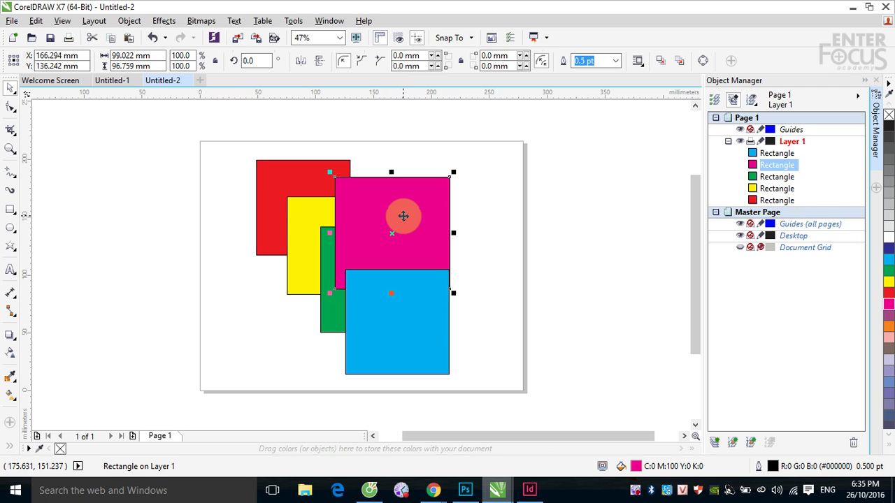
{"action": "left_click", "coordinate": [774, 179]}
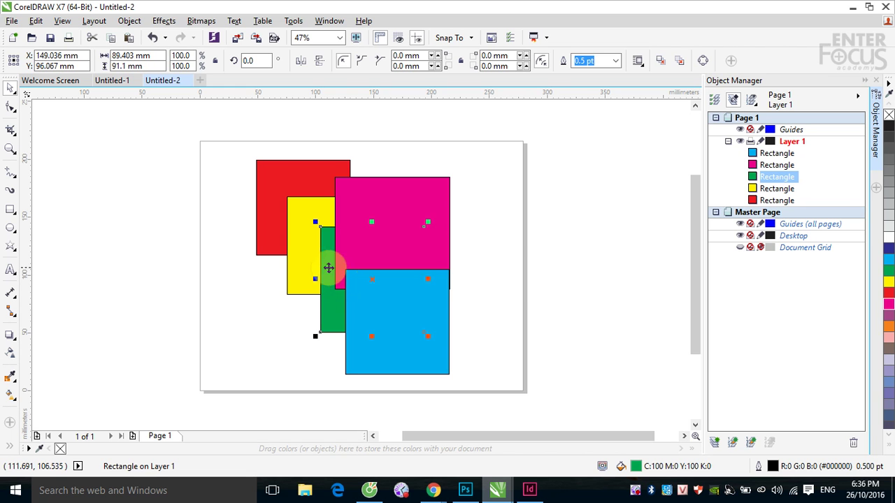
{"action": "left_click", "coordinate": [573, 235]}
{"action": "left_click", "coordinate": [322, 304]}
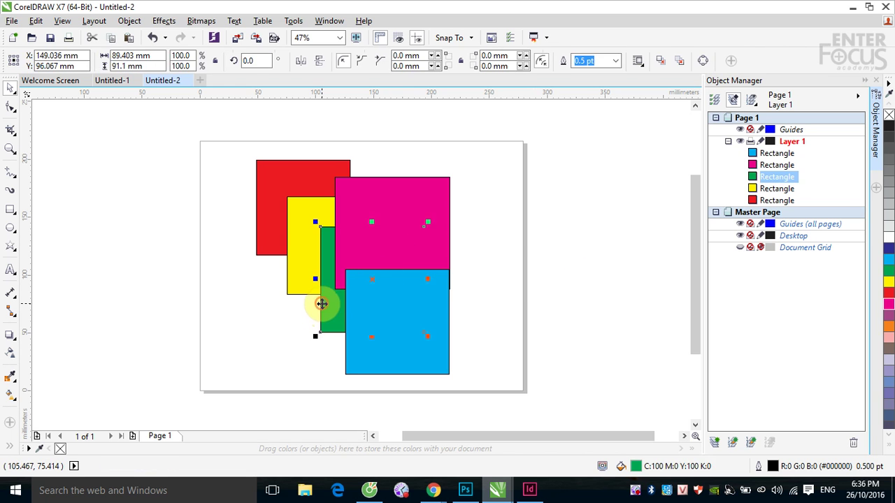
{"action": "key", "text": "ctrl+Page_Up"}
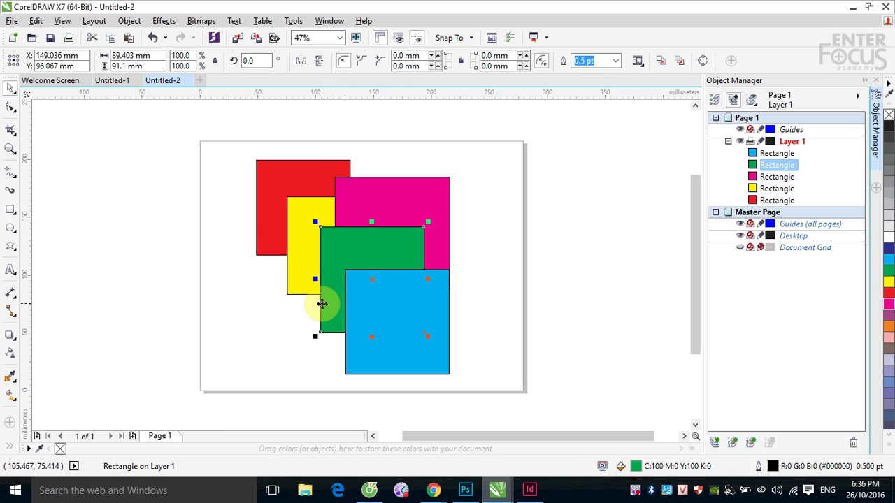
Step: Reorder the cyan rectangle to the end of Layer 1's object list and move it to about X 135 mm, Y 62 mm
{"action": "left_click", "coordinate": [769, 156]}
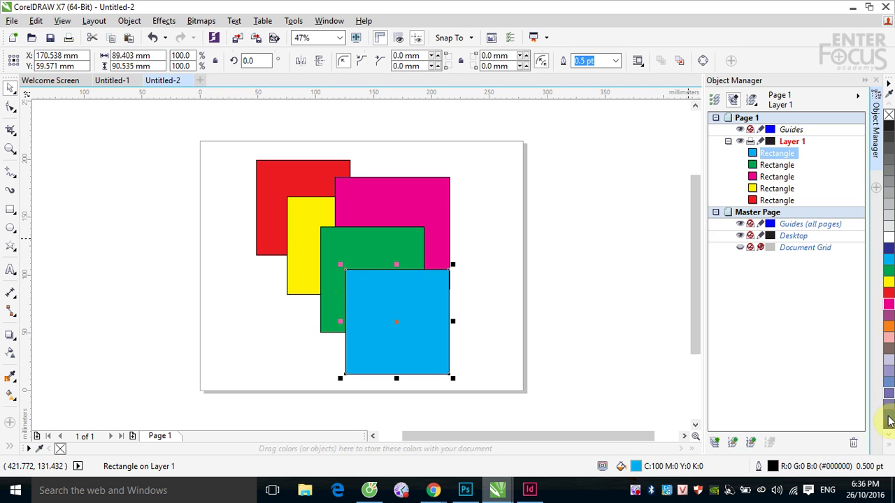
{"action": "left_click_drag", "start_coordinate": [776, 160], "coordinate": [778, 211]}
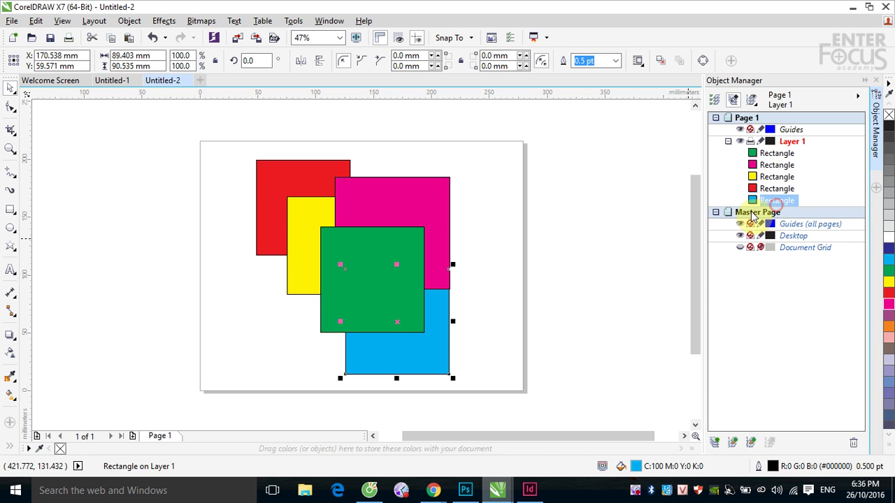
{"action": "left_click_drag", "start_coordinate": [415, 355], "coordinate": [389, 355]}
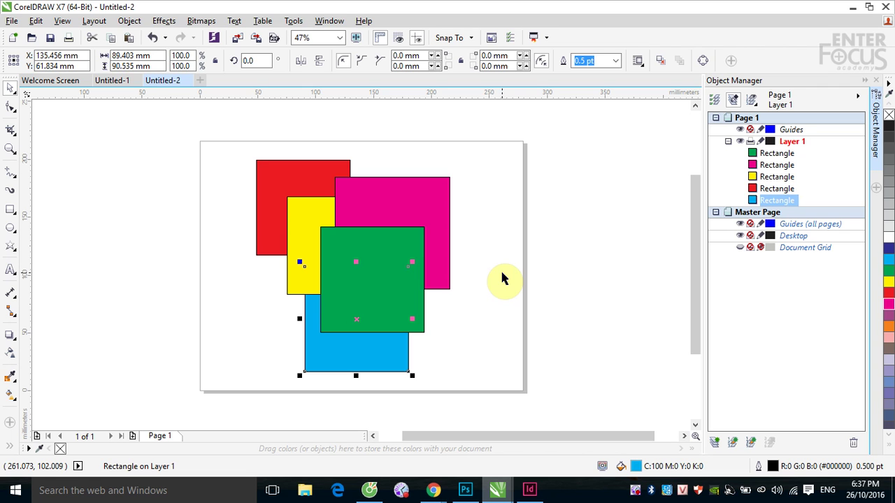
Step: Add a new layer above Layer 1 and draw a muted blue ellipse about 61 × 63 mm on it, across the page's right edge
{"action": "left_click", "coordinate": [715, 449]}
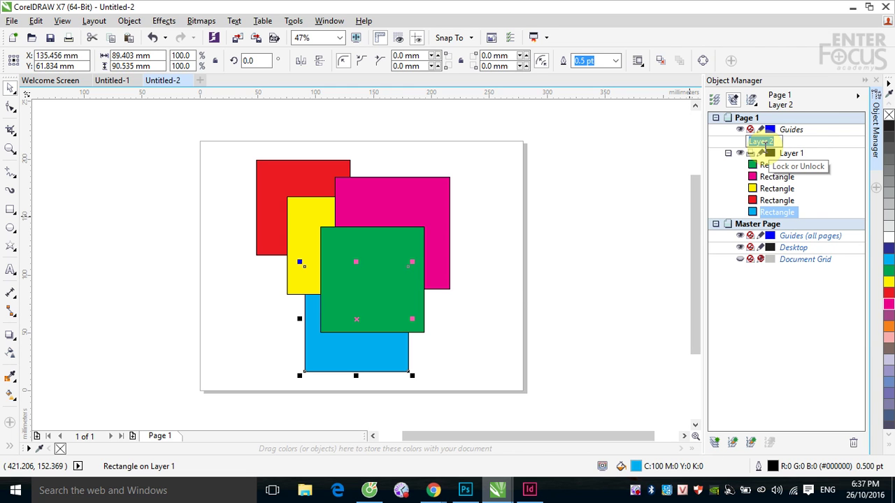
{"action": "left_click", "coordinate": [584, 260]}
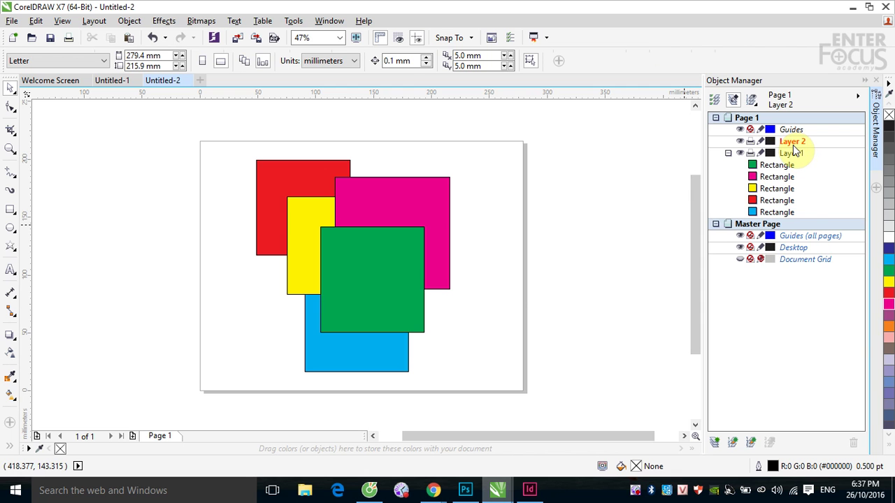
{"action": "left_click", "coordinate": [10, 229]}
{"action": "left_click_drag", "start_coordinate": [481, 193], "coordinate": [555, 269]}
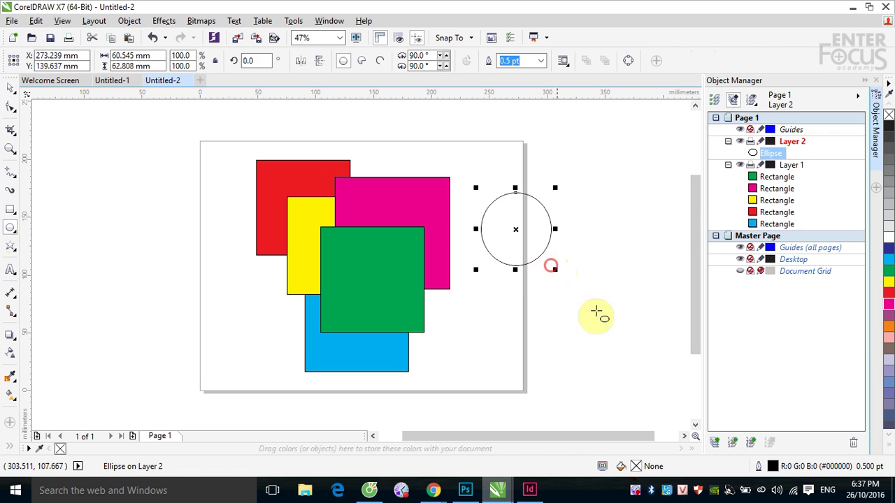
{"action": "left_click", "coordinate": [888, 382]}
Step: Draw an orange circle about 70 mm wide and a pink ellipse about 78 × 71 mm overlapping both the blue and orange shapes
{"action": "left_click_drag", "start_coordinate": [535, 279], "coordinate": [621, 365]}
{"action": "left_click", "coordinate": [888, 326]}
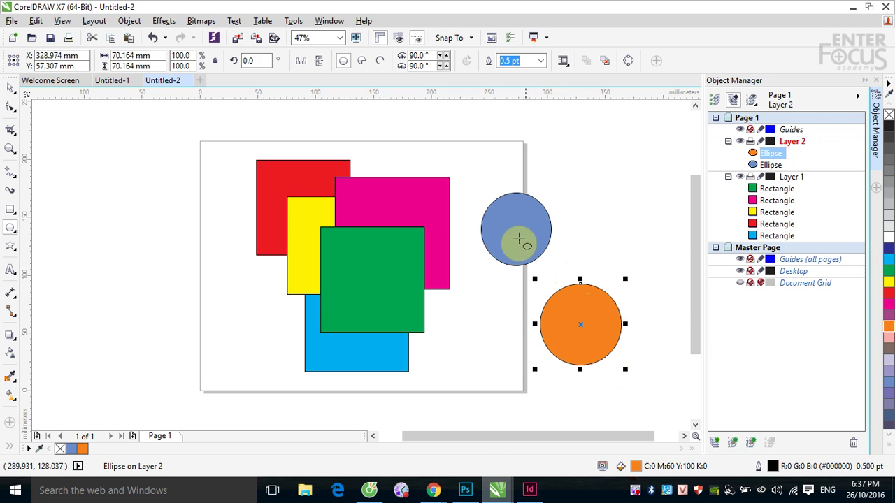
{"action": "left_click_drag", "start_coordinate": [521, 238], "coordinate": [616, 323]}
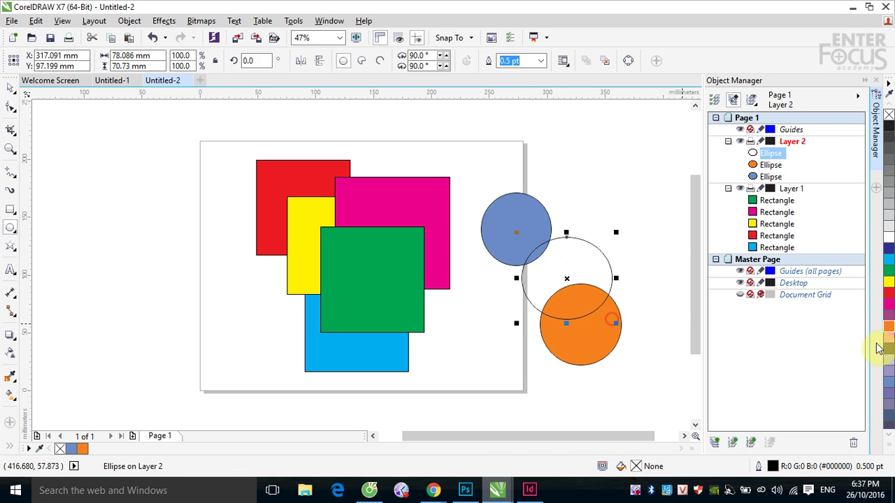
{"action": "left_click", "coordinate": [888, 343]}
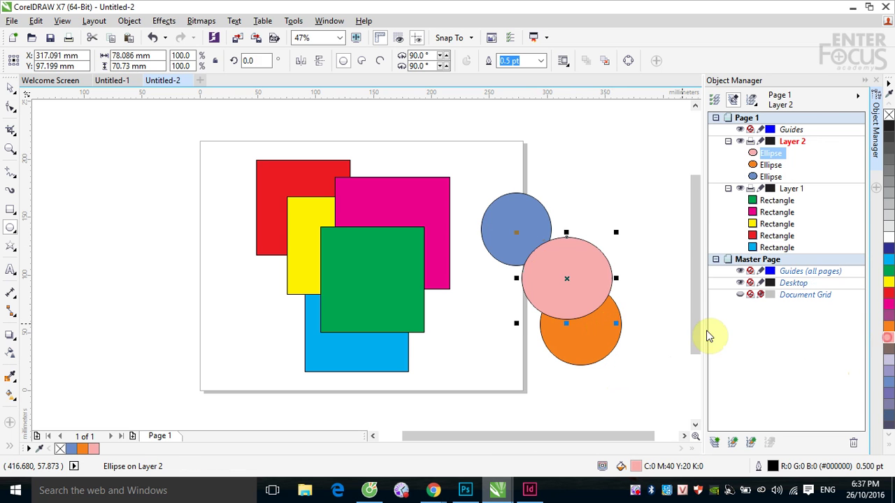
{"action": "left_click", "coordinate": [10, 85]}
{"action": "left_click", "coordinate": [573, 184]}
{"action": "left_click_drag", "start_coordinate": [565, 265], "coordinate": [560, 263]}
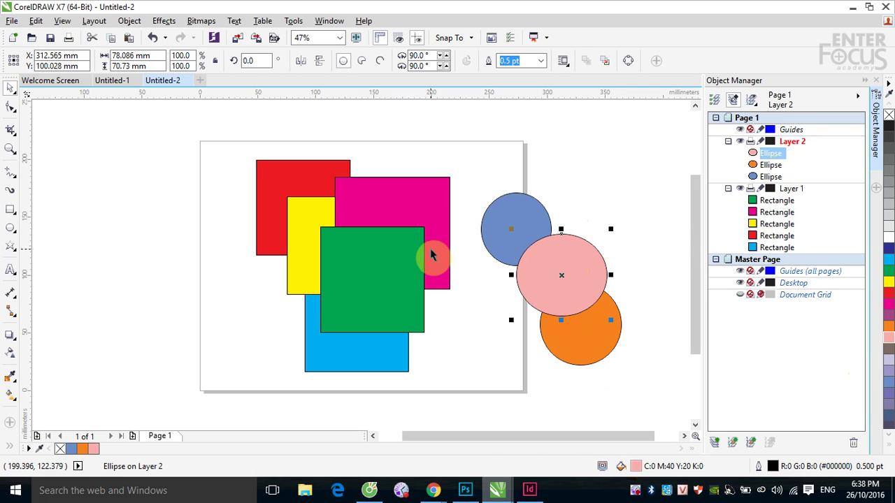
Step: Move the green rectangle onto the area of the three ellipses and select the blue ellipse in the Object Manager
{"action": "left_click", "coordinate": [371, 279]}
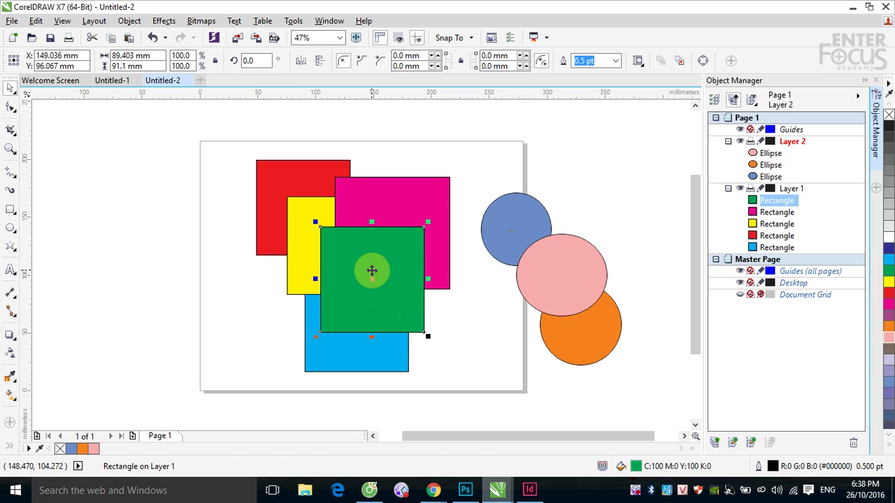
{"action": "left_click_drag", "start_coordinate": [370, 275], "coordinate": [546, 272]}
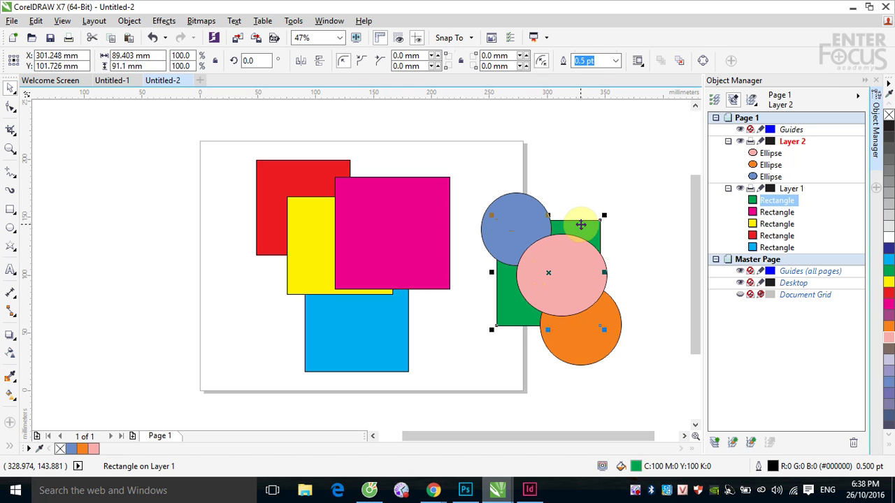
{"action": "left_click", "coordinate": [771, 177]}
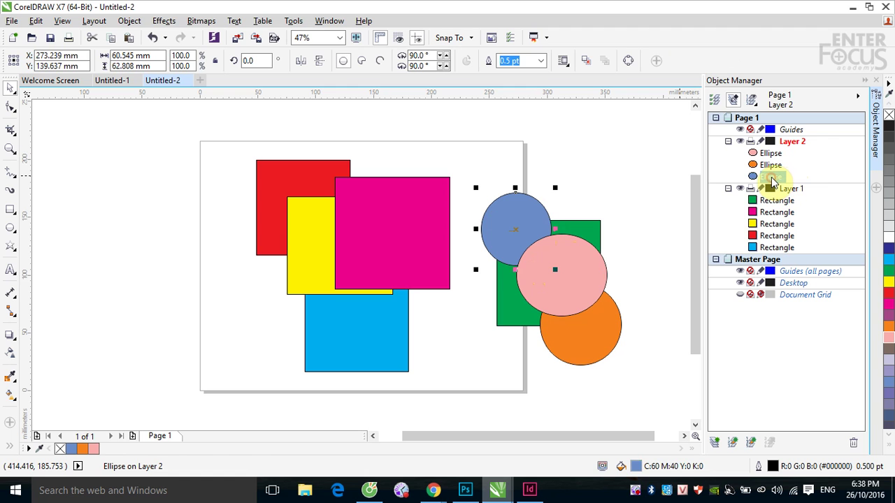
{"action": "left_click", "coordinate": [776, 179]}
Step: Move the green rectangle from Layer 1 to the top of Layer 2 in the Object Manager, and return it to Layer 1
{"action": "left_click", "coordinate": [585, 229]}
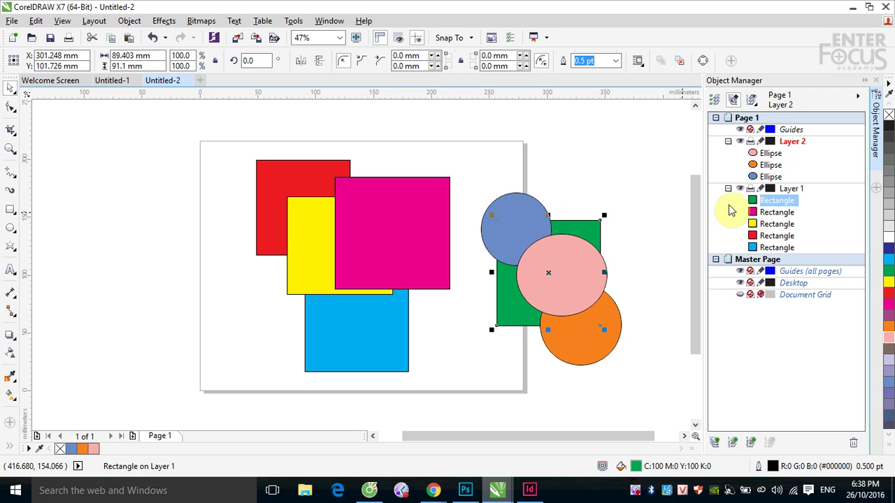
{"action": "left_click_drag", "start_coordinate": [772, 201], "coordinate": [749, 154]}
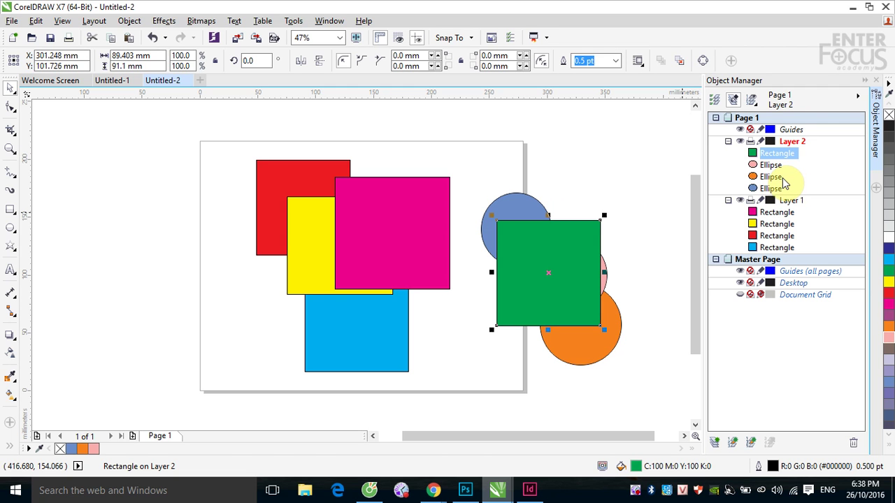
{"action": "left_click_drag", "start_coordinate": [768, 153], "coordinate": [771, 202]}
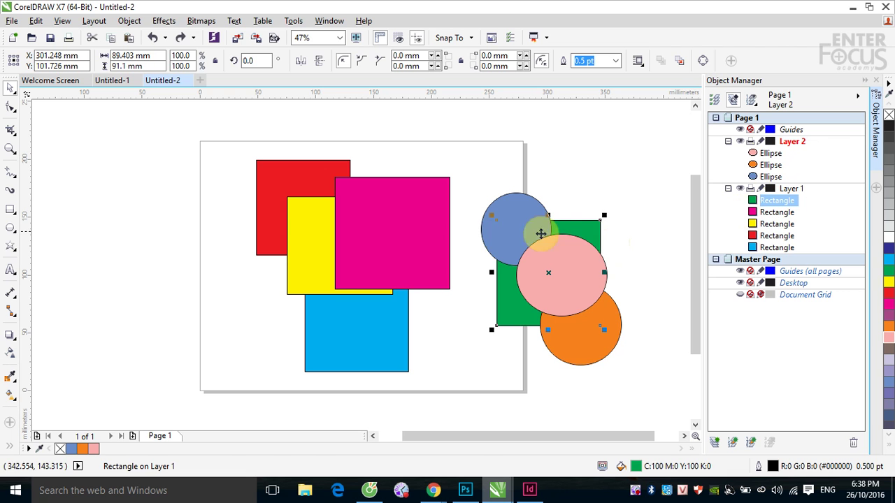
Step: Bring the green rectangle to the front of the page, accepting its move to another layer
{"action": "left_click", "coordinate": [94, 21]}
{"action": "mouse_move", "coordinate": [130, 21]}
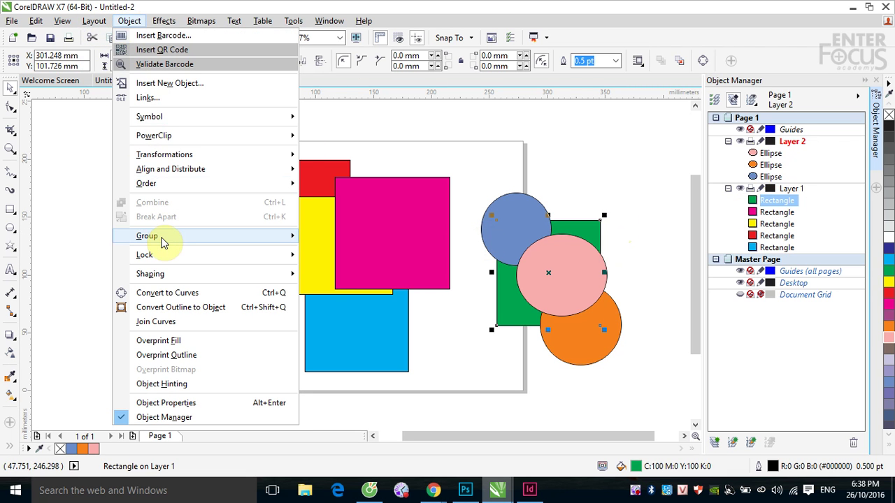
{"action": "left_click", "coordinate": [180, 183]}
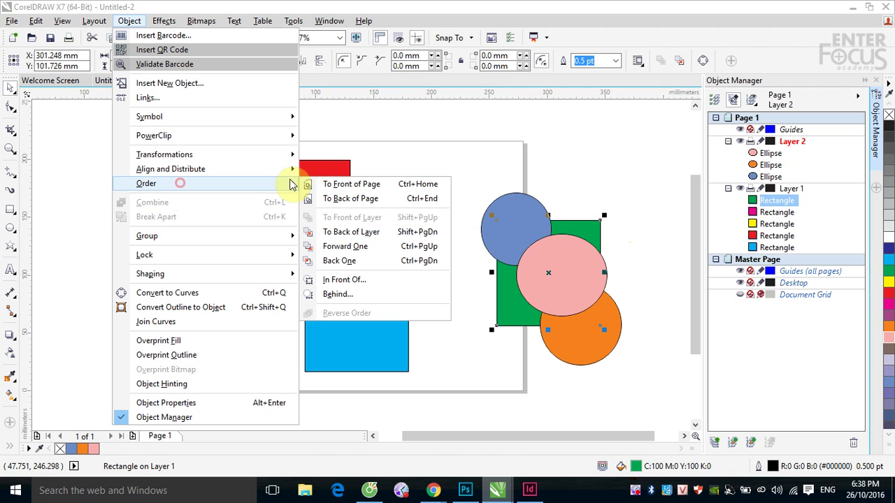
{"action": "left_click", "coordinate": [370, 188]}
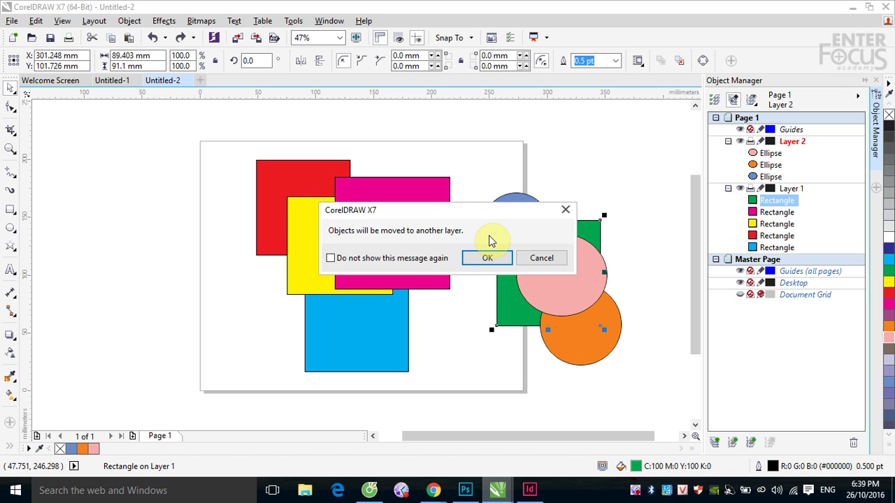
{"action": "left_click", "coordinate": [480, 253]}
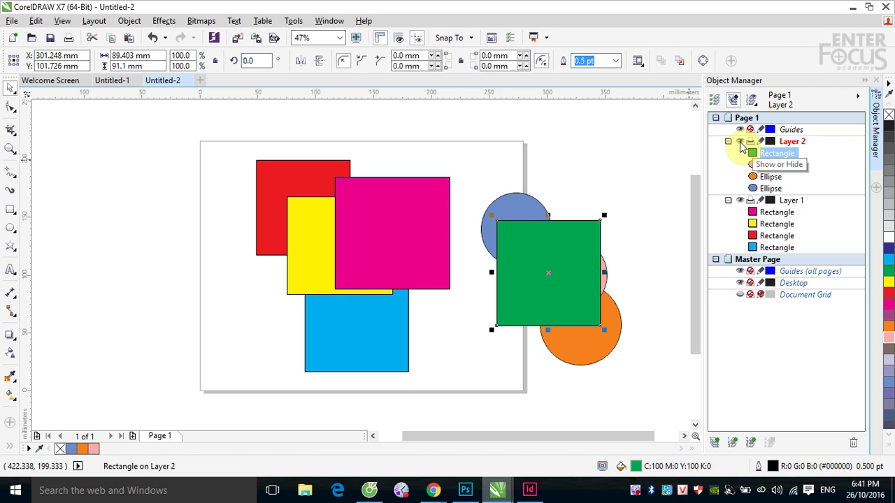
Step: Hide Layer 2 and show it again, twice, in the Object Manager
{"action": "left_click", "coordinate": [741, 142]}
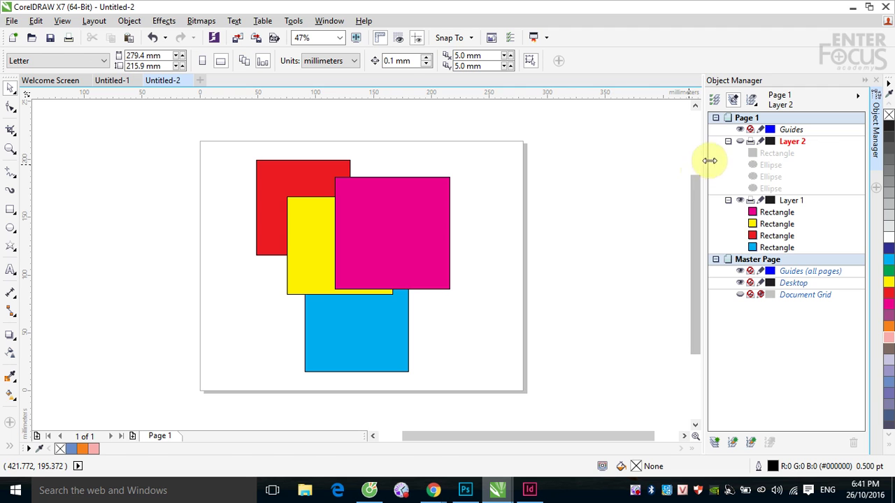
{"action": "left_click", "coordinate": [739, 142]}
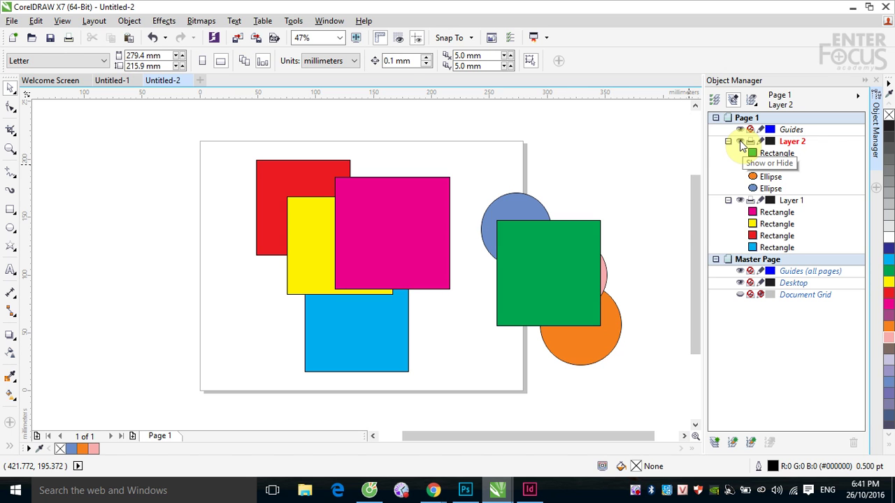
{"action": "left_click", "coordinate": [740, 142]}
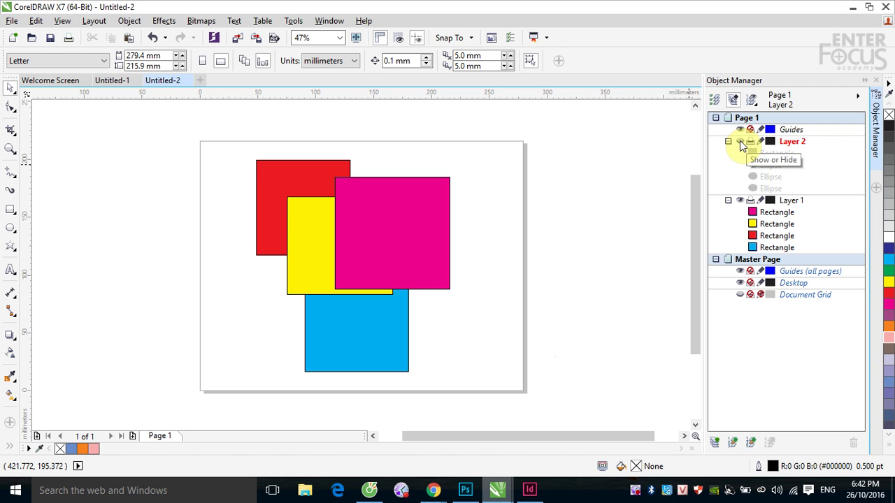
{"action": "left_click", "coordinate": [739, 140]}
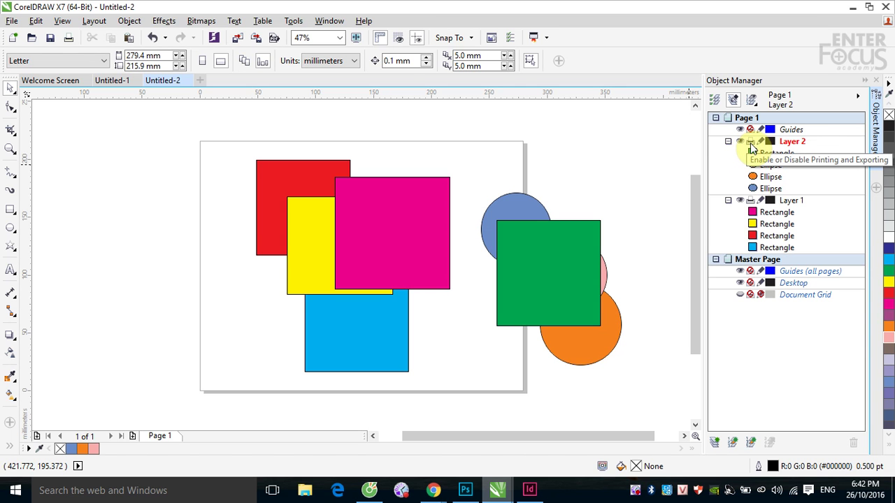
Step: Turn printing and exporting of Layer 2 off and back on, and hide and redisplay the layer
{"action": "left_click", "coordinate": [750, 142]}
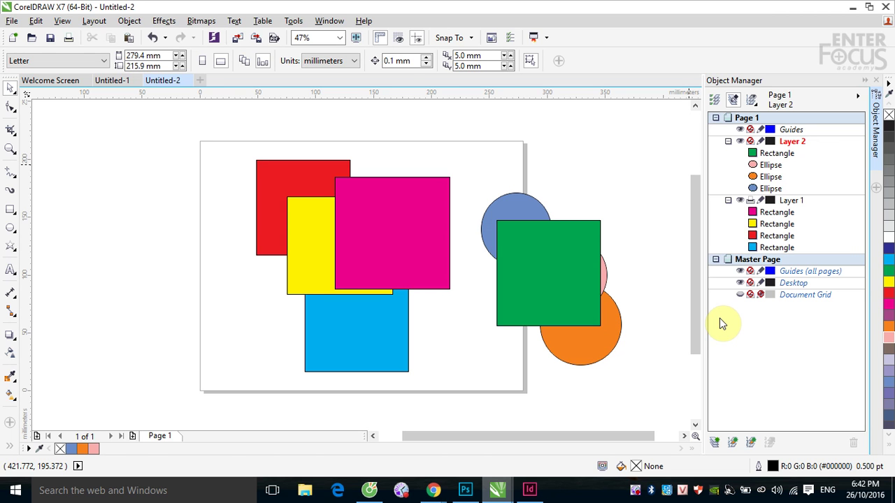
{"action": "left_click", "coordinate": [739, 141]}
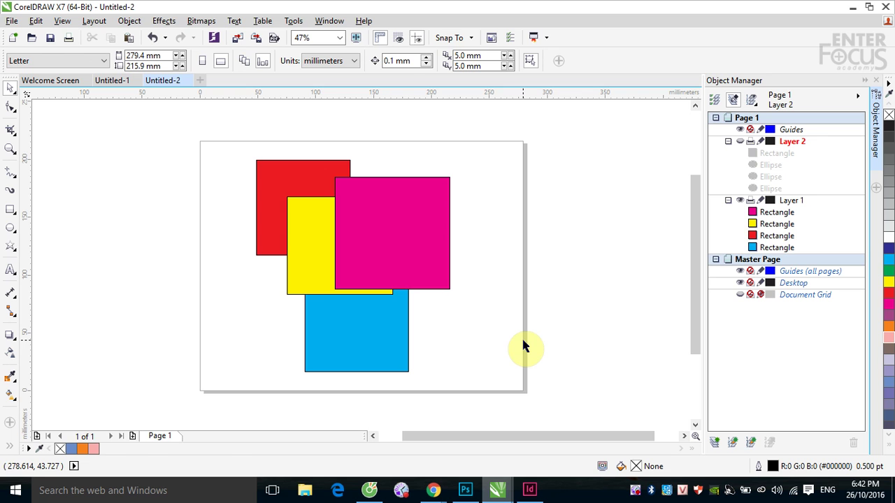
{"action": "left_click", "coordinate": [739, 142]}
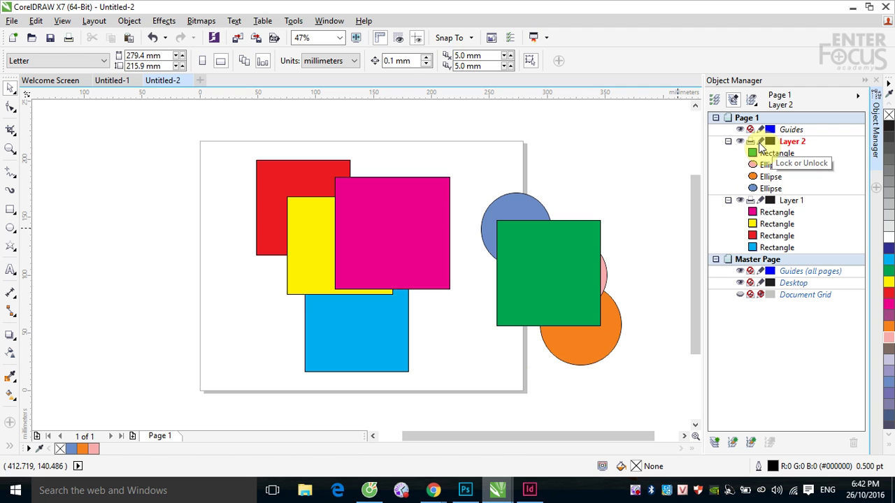
Step: Lock Layer 2 against editing and unlock it again
{"action": "left_click", "coordinate": [758, 142]}
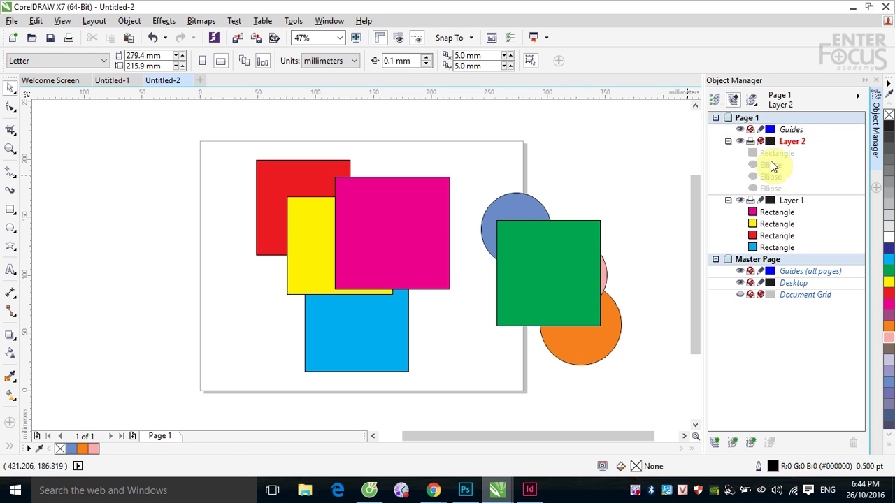
{"action": "left_click", "coordinate": [760, 142]}
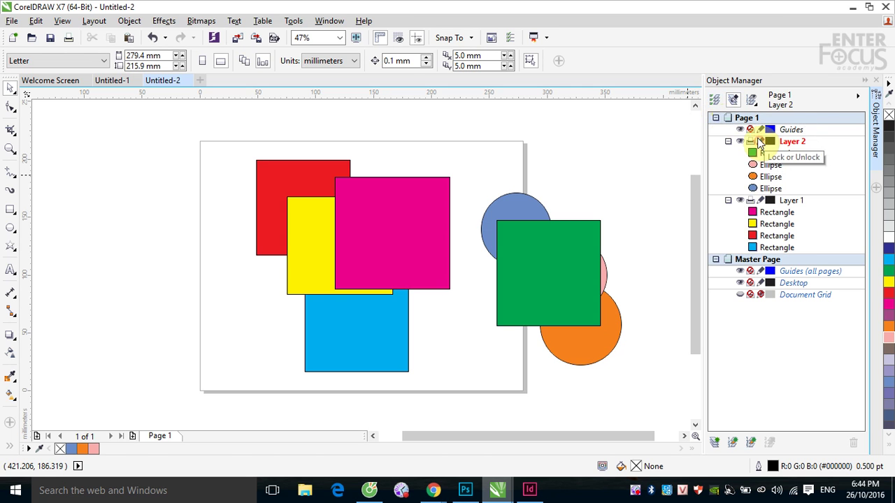
Step: Examine the objects' fill and outline properties in a widened Object Manager, and restore the plain object names and narrower width
{"action": "left_click", "coordinate": [716, 101]}
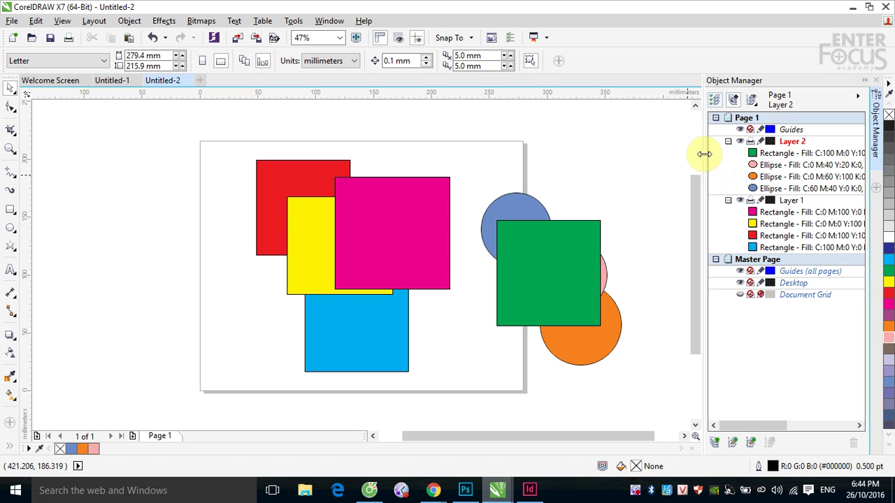
{"action": "left_click_drag", "start_coordinate": [704, 154], "coordinate": [505, 156]}
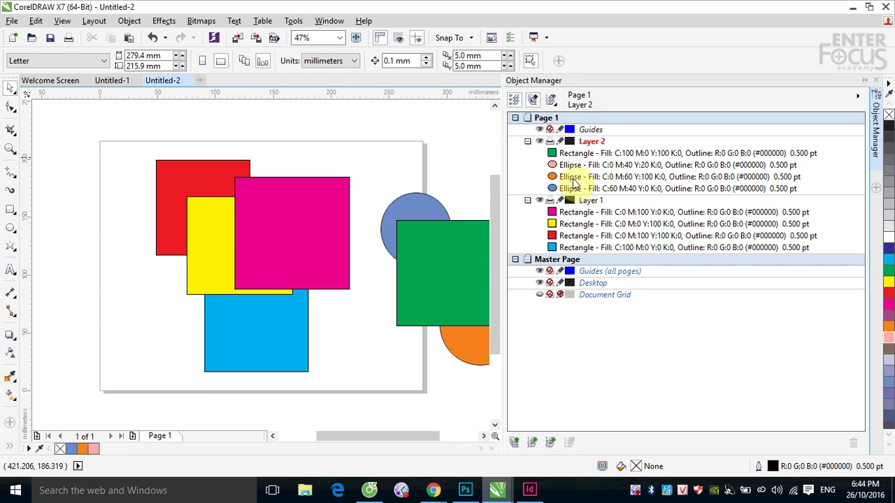
{"action": "left_click", "coordinate": [514, 104]}
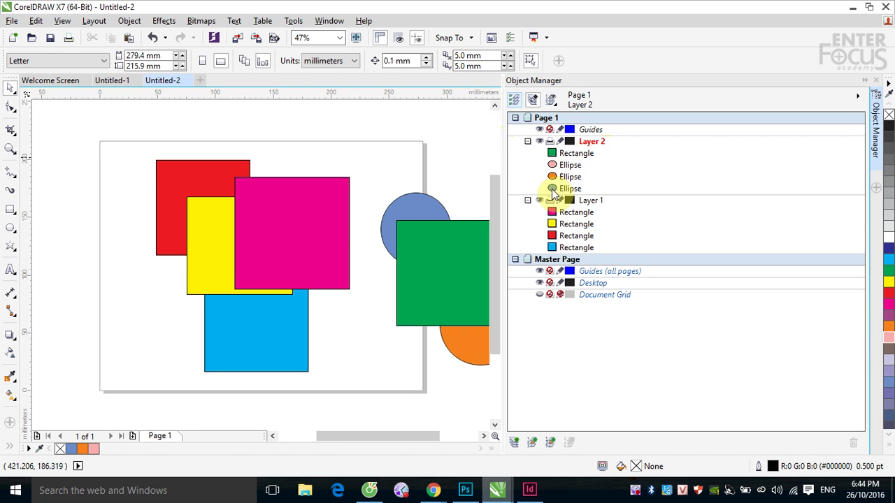
{"action": "left_click", "coordinate": [515, 100]}
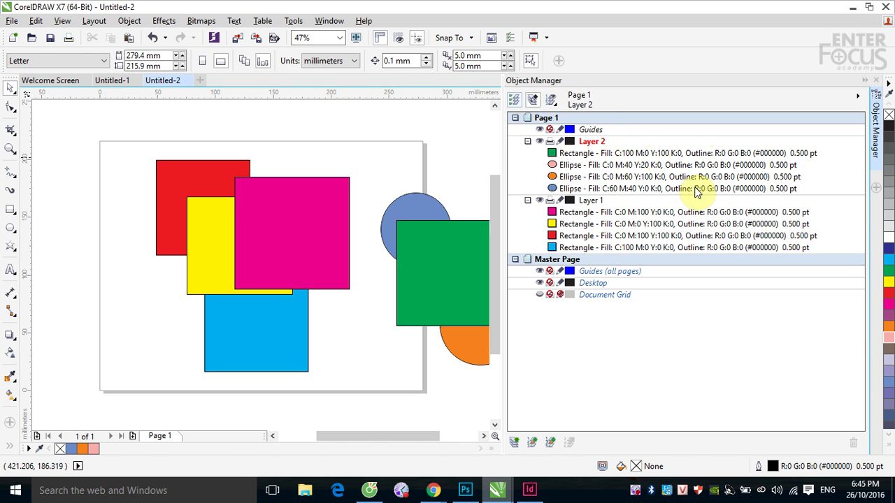
{"action": "left_click", "coordinate": [515, 101]}
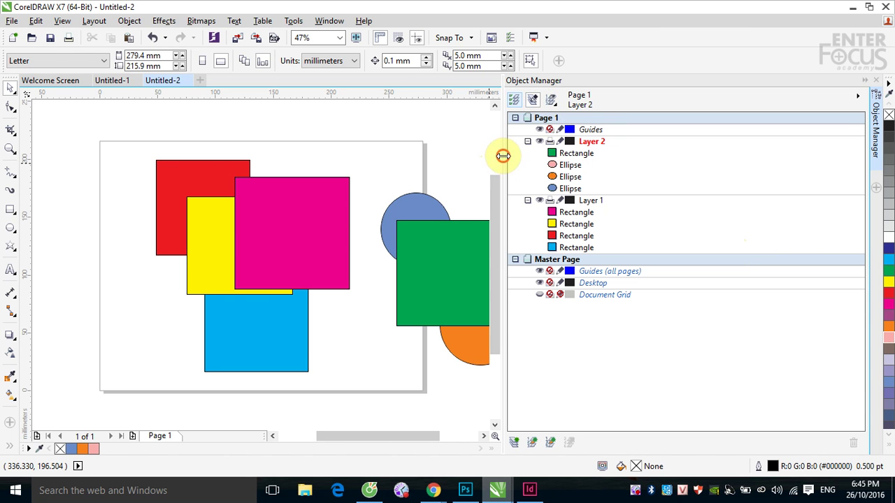
{"action": "mouse_move", "coordinate": [502, 155]}
{"action": "left_mouse_down"}
{"action": "mouse_move", "coordinate": [599, 137]}
{"action": "mouse_move", "coordinate": [698, 159]}
{"action": "left_mouse_up"}
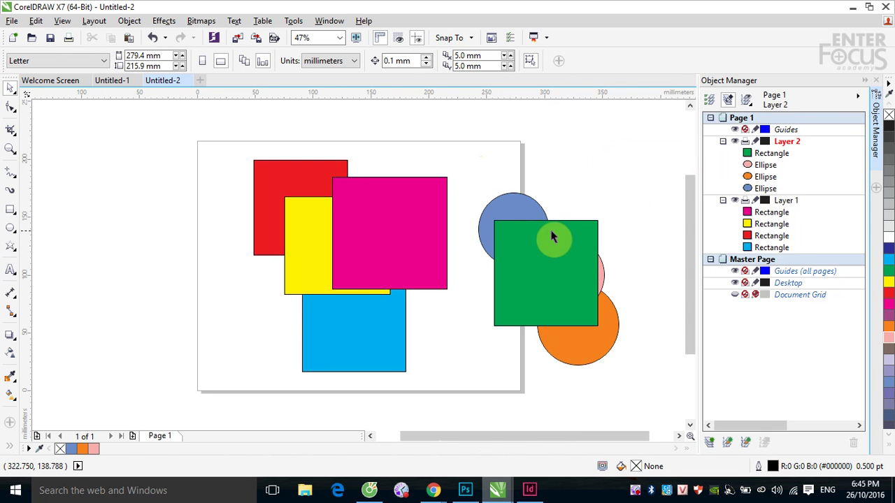
Step: Select the blue ellipse on Layer 2, and the magenta, yellow, red and cyan rectangles on Layer 1 one after another
{"action": "left_click", "coordinate": [514, 206]}
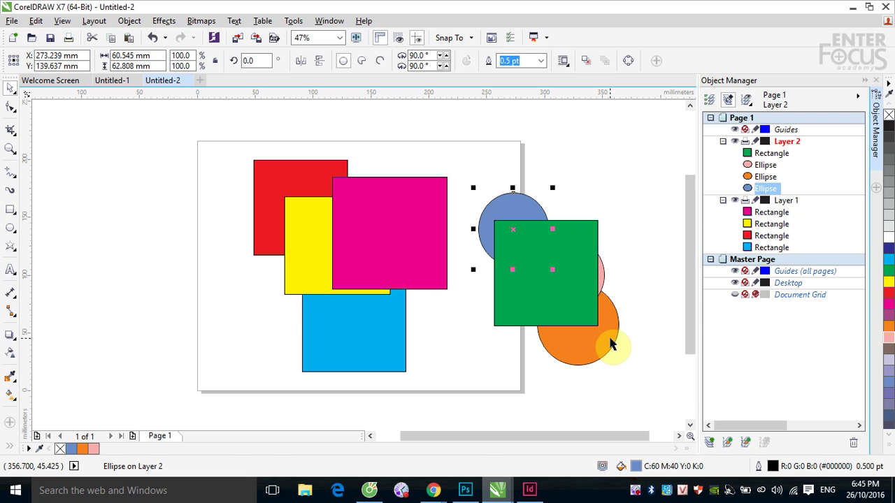
{"action": "left_click", "coordinate": [429, 255]}
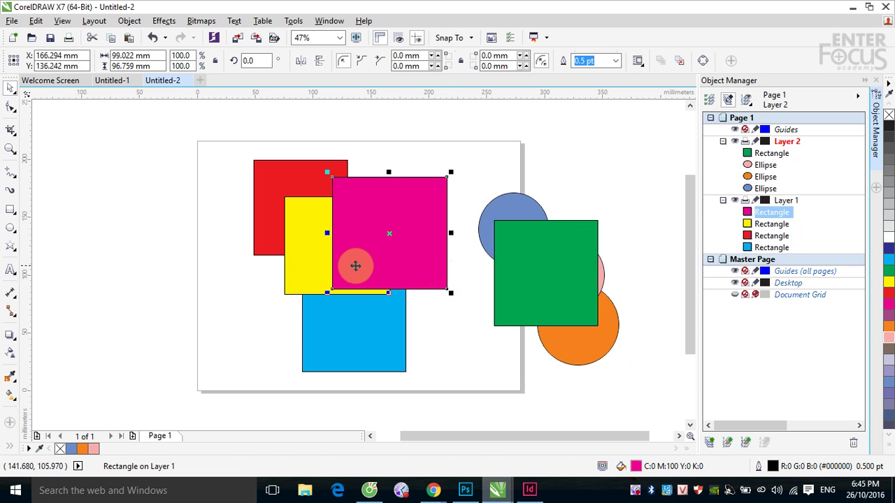
{"action": "left_click", "coordinate": [310, 259]}
{"action": "left_click", "coordinate": [278, 170]}
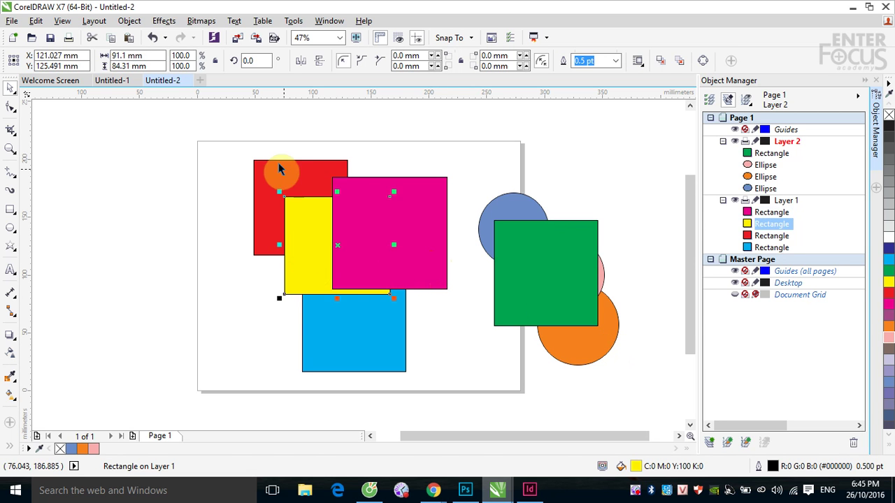
{"action": "left_click", "coordinate": [335, 335]}
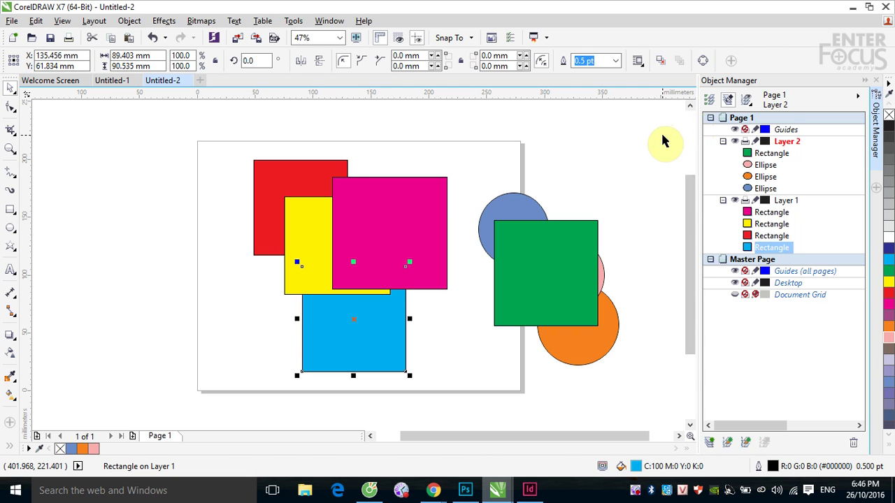
Step: Turn off editing across layers, and select and deselect the green rectangle on Layer 2
{"action": "left_click", "coordinate": [728, 101]}
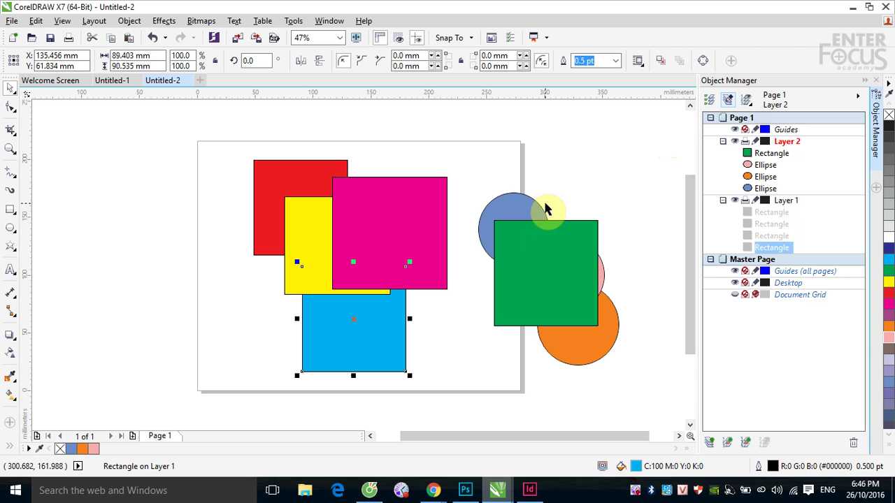
{"action": "left_click", "coordinate": [578, 172]}
{"action": "left_click", "coordinate": [552, 260]}
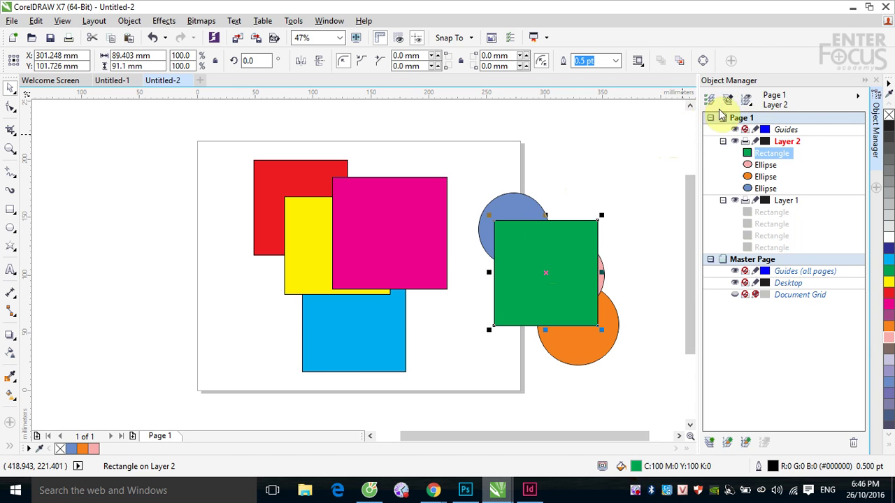
{"action": "left_click", "coordinate": [591, 172]}
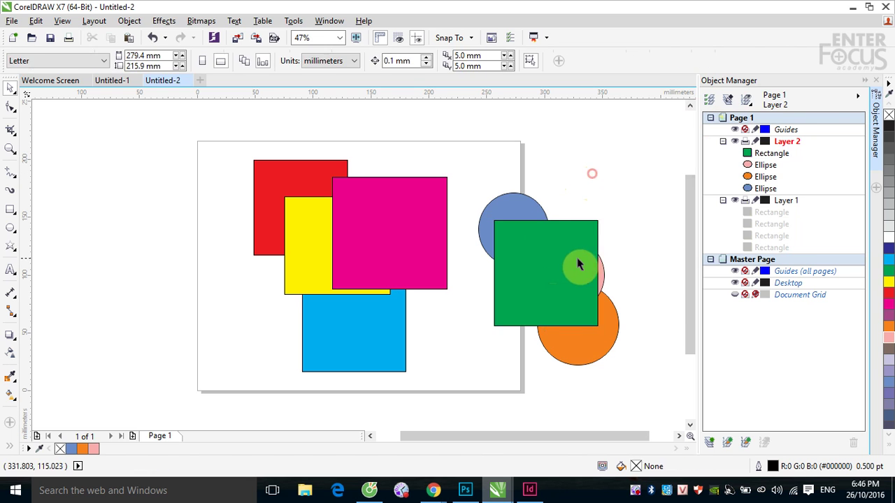
{"action": "left_click", "coordinate": [565, 260]}
{"action": "key", "text": "Escape"}
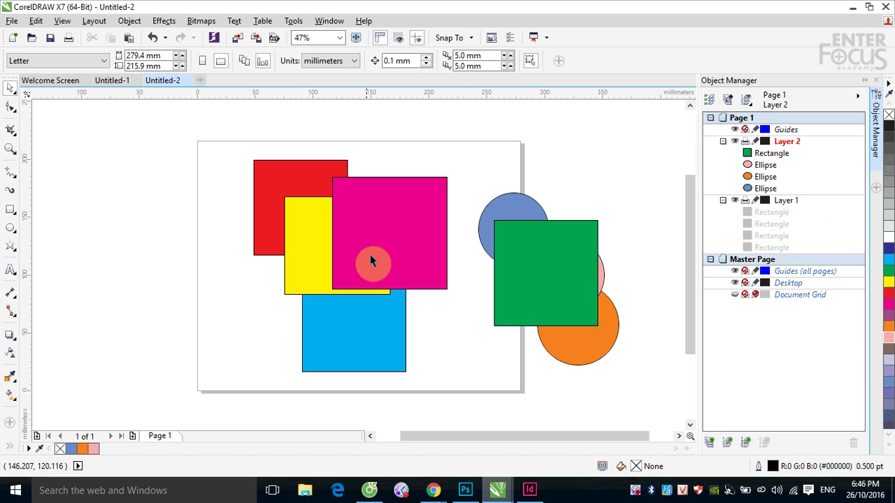
Step: Try to select the yellow rectangle on Layer 1, and select the green rectangle and the blue ellipse on Layer 2
{"action": "left_click", "coordinate": [293, 250]}
{"action": "left_click", "coordinate": [549, 267]}
{"action": "left_click", "coordinate": [523, 214]}
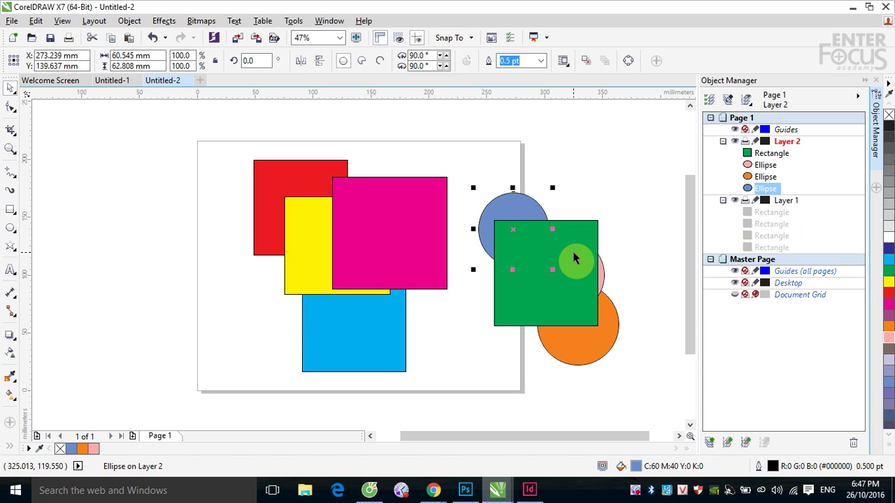
Step: Switch the Object Manager view to Current page, layers only, and return it to All pages, layers and objects
{"action": "left_click", "coordinate": [747, 100]}
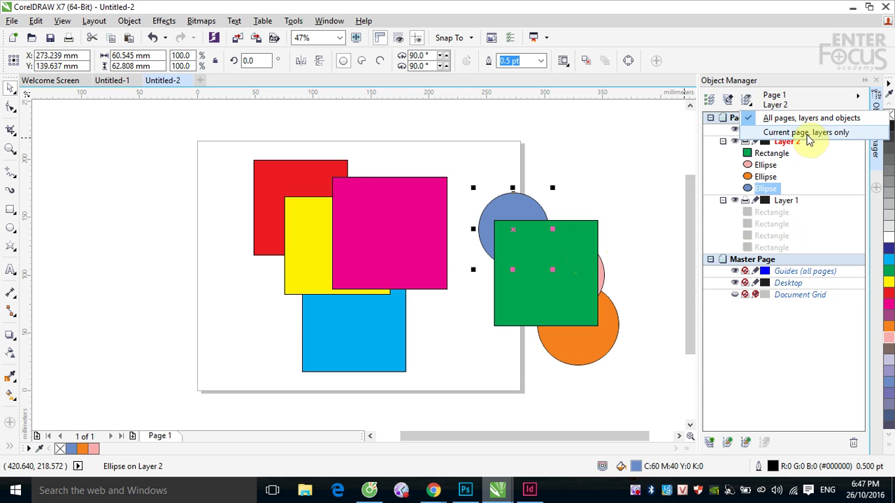
{"action": "left_click", "coordinate": [774, 134]}
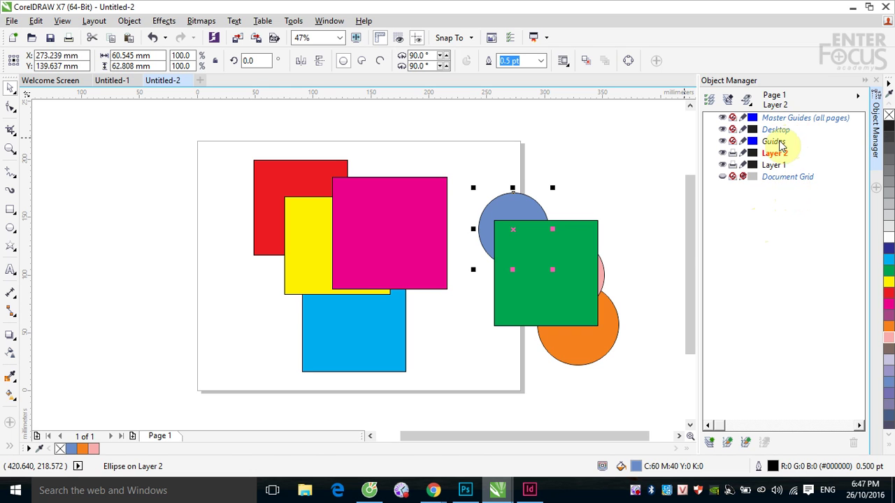
{"action": "left_click", "coordinate": [748, 105]}
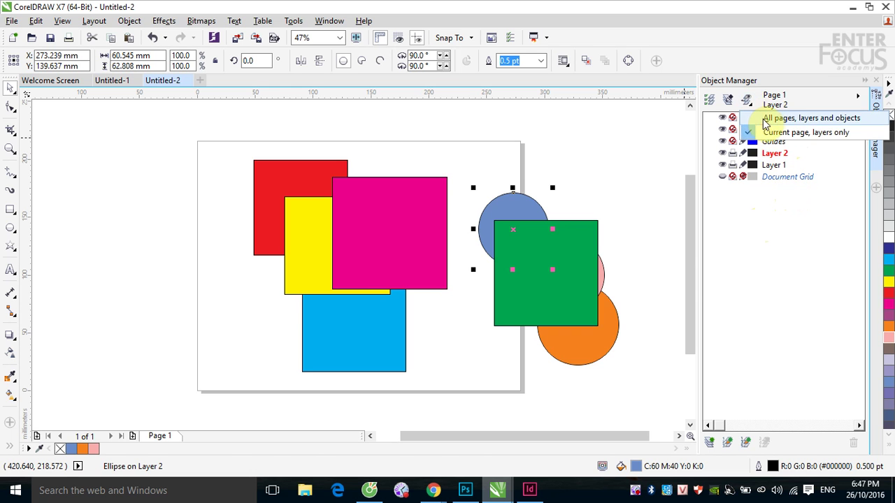
{"action": "left_click", "coordinate": [786, 118]}
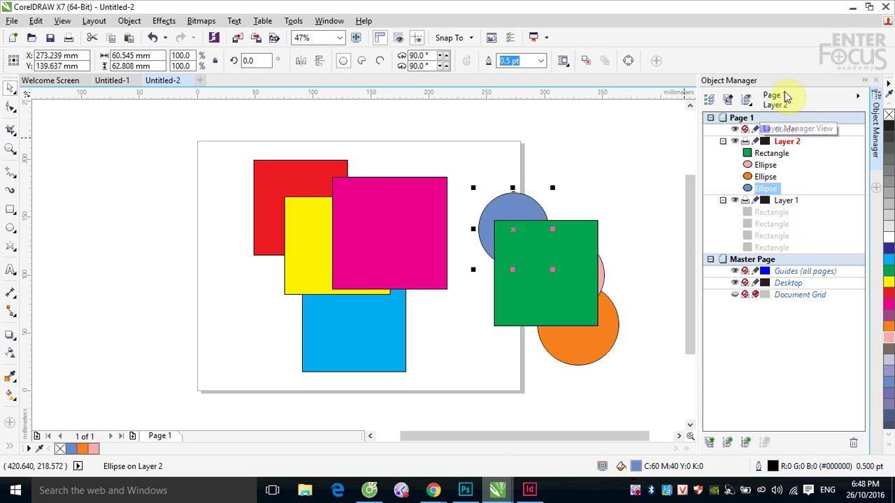
Step: Collapse the object lists of Layer 2 and Layer 1, and move Layer 2 below Layer 1
{"action": "left_click", "coordinate": [790, 143]}
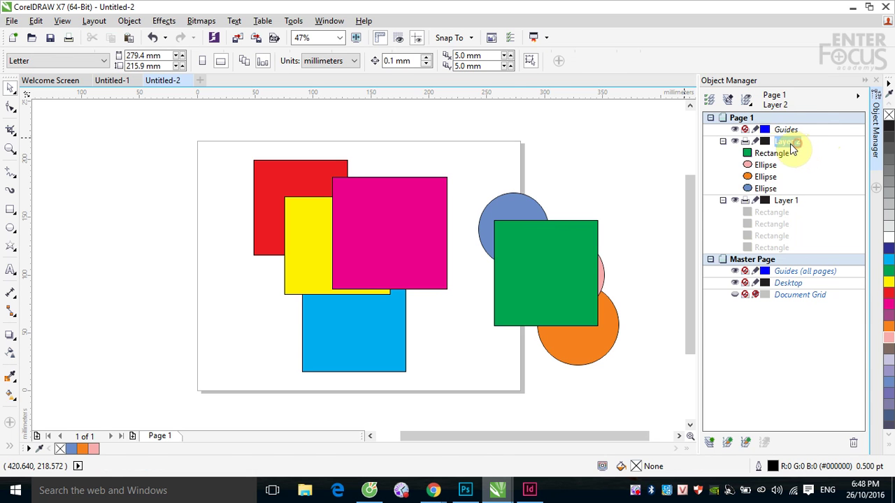
{"action": "left_click", "coordinate": [723, 141]}
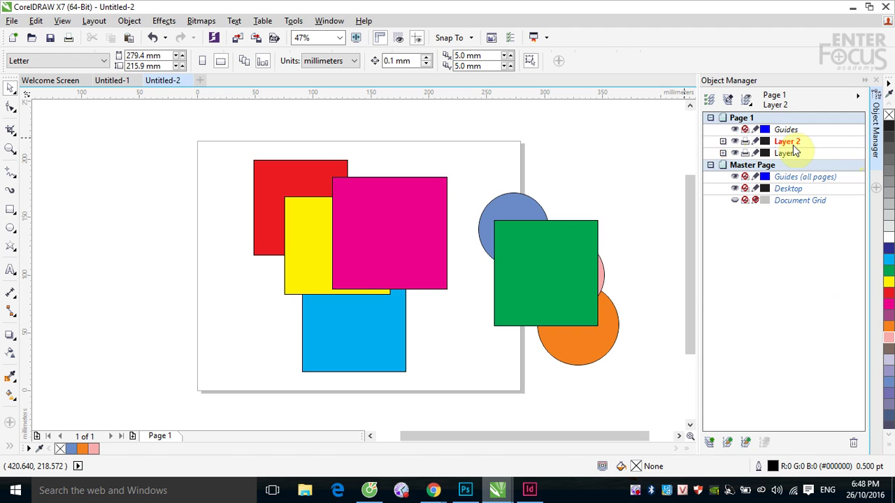
{"action": "left_click_drag", "start_coordinate": [786, 142], "coordinate": [796, 163]}
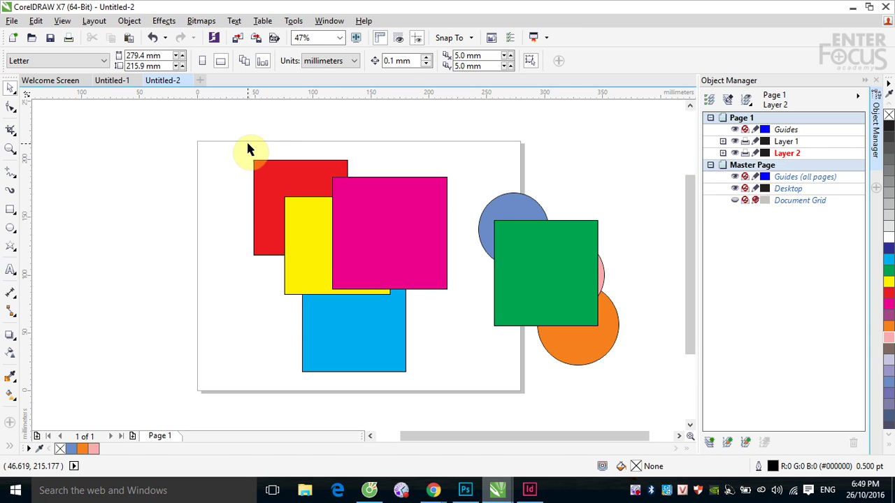
Step: Turn on editing across layers, and cut the four rectangles from Layer 1 and paste them into Layer 2
{"action": "left_click_drag", "start_coordinate": [247, 144], "coordinate": [451, 377]}
{"action": "left_click", "coordinate": [727, 99]}
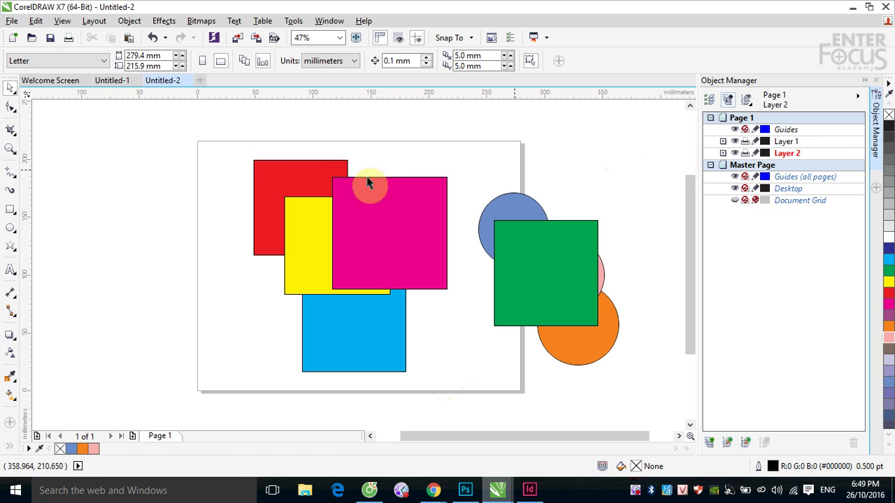
{"action": "left_click_drag", "start_coordinate": [230, 147], "coordinate": [451, 379]}
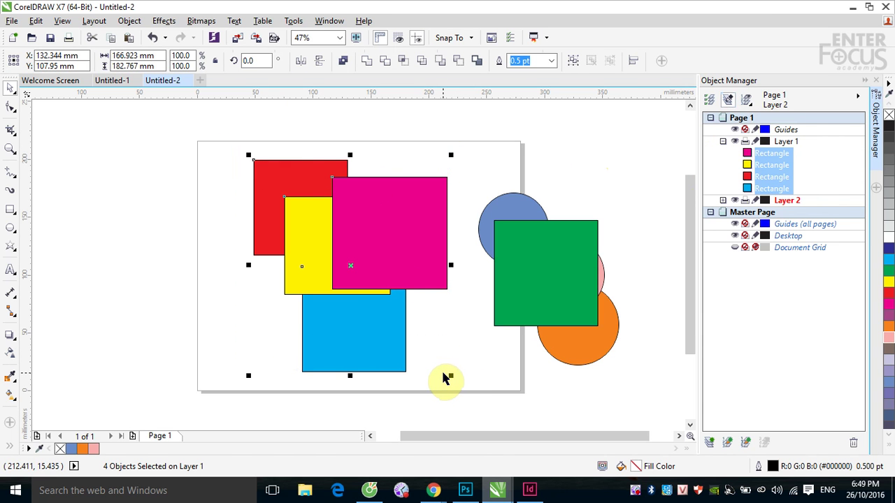
{"action": "key", "text": "Delete"}
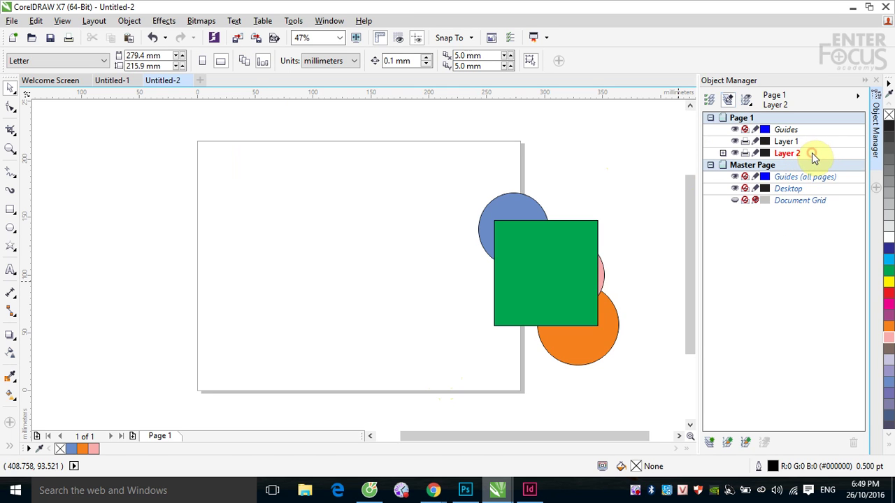
{"action": "key", "text": "ctrl+v"}
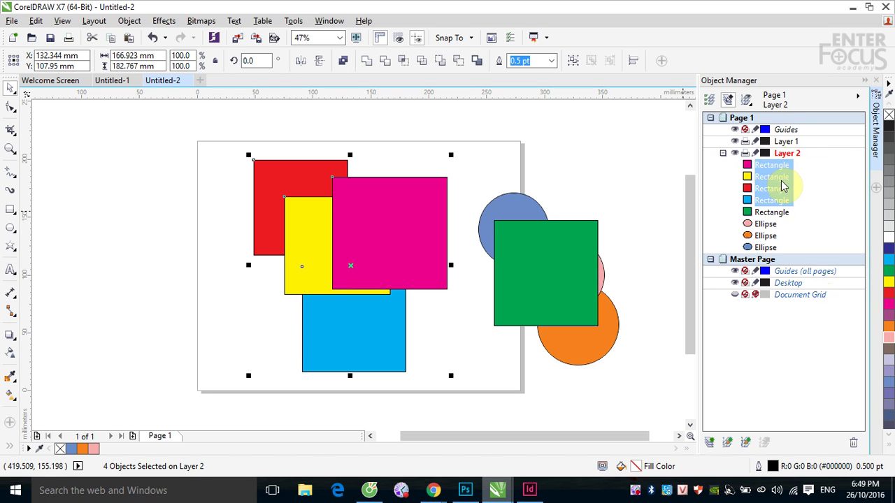
Step: Move the four pasted rectangles from Layer 2 back to Layer 1, deselect them, and collapse the Object Manager
{"action": "left_click_drag", "start_coordinate": [781, 170], "coordinate": [783, 143]}
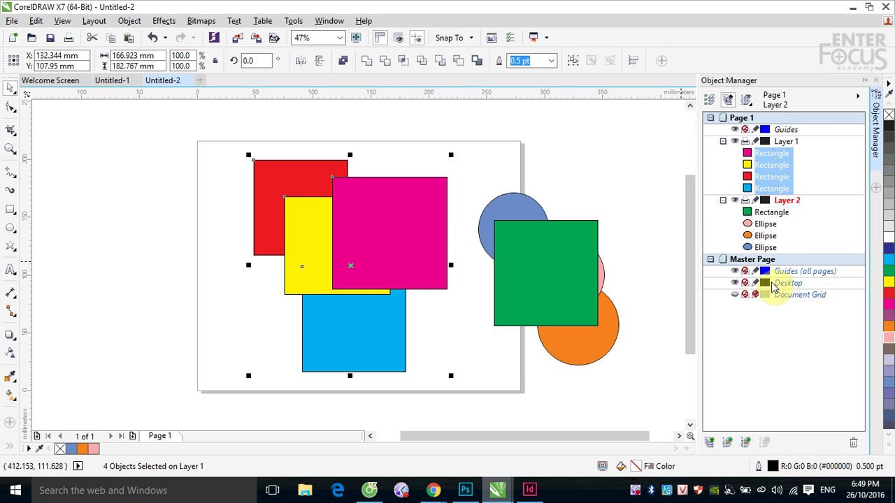
{"action": "left_click", "coordinate": [605, 158]}
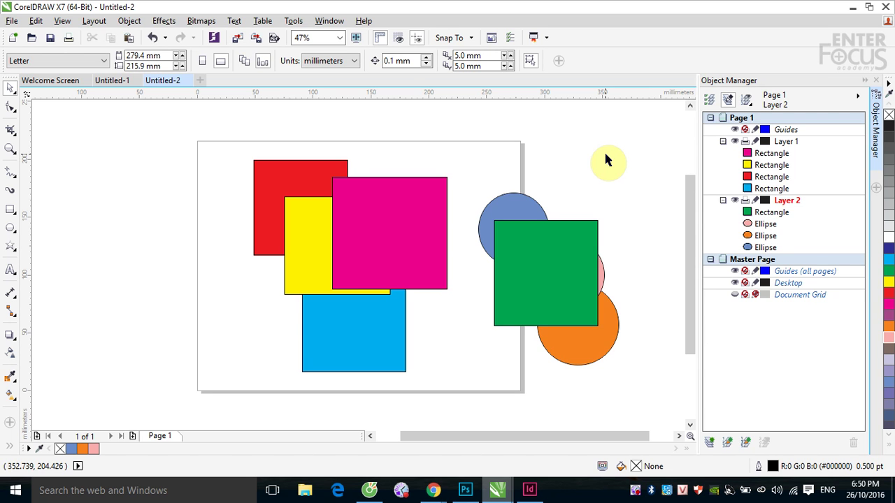
{"action": "left_click", "coordinate": [864, 81]}
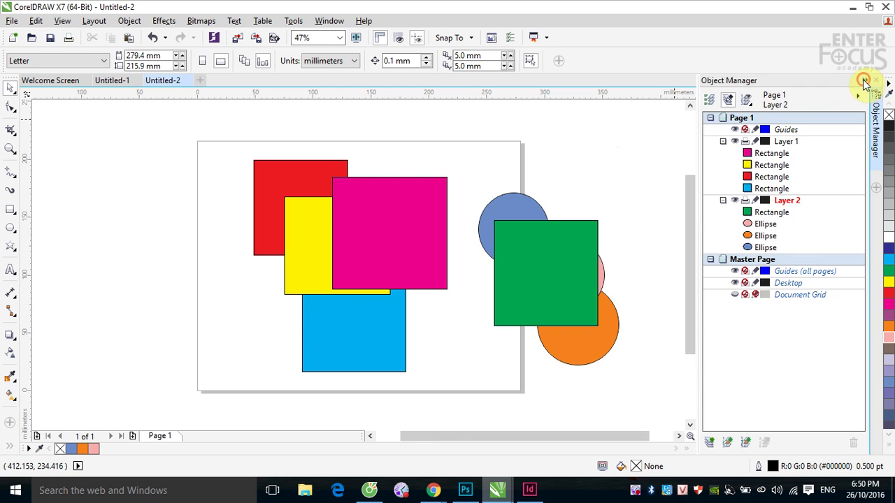